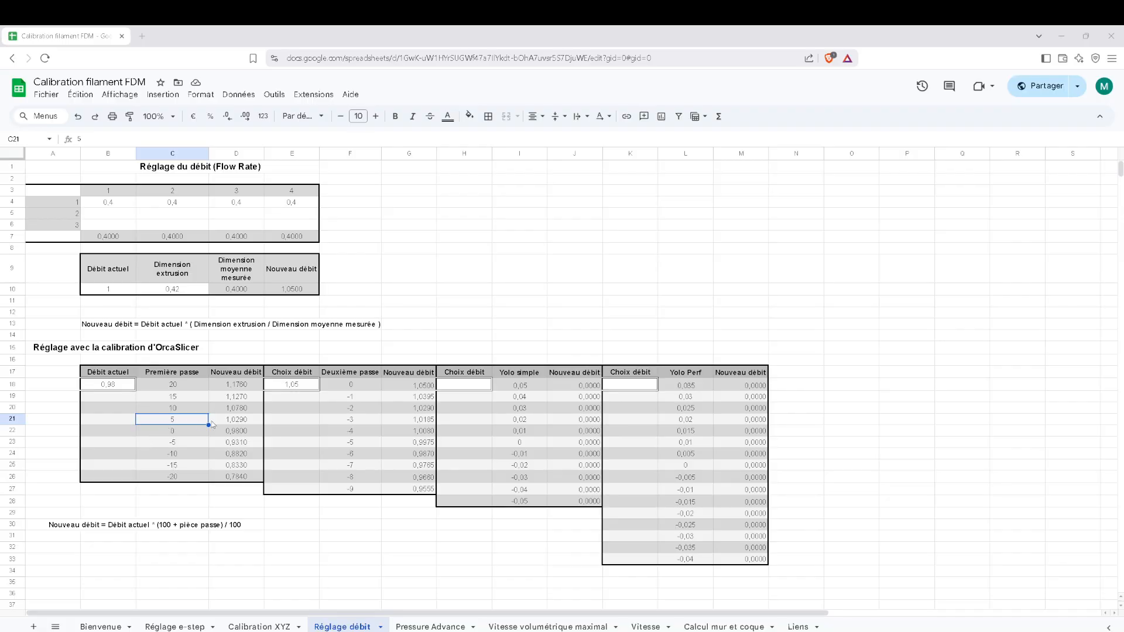
Set the Choix débit value for the second pass to 1,029 in cell E18 and locate the -3 row's new flow.
left_click(303, 386)
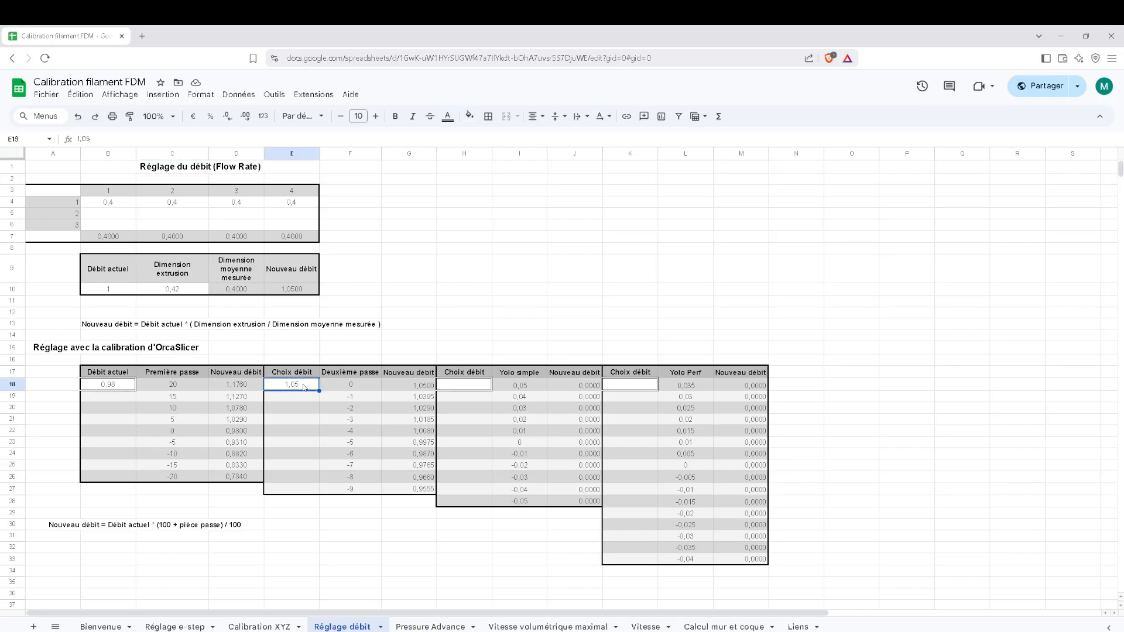
key("BackSpace")
type("1,029")
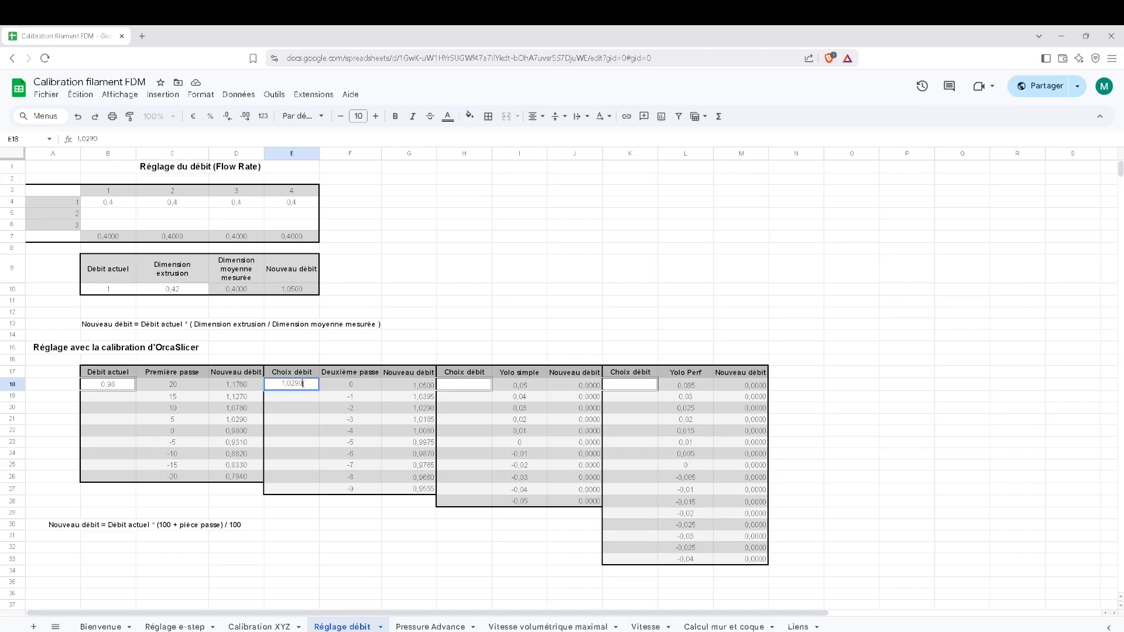
key("Return")
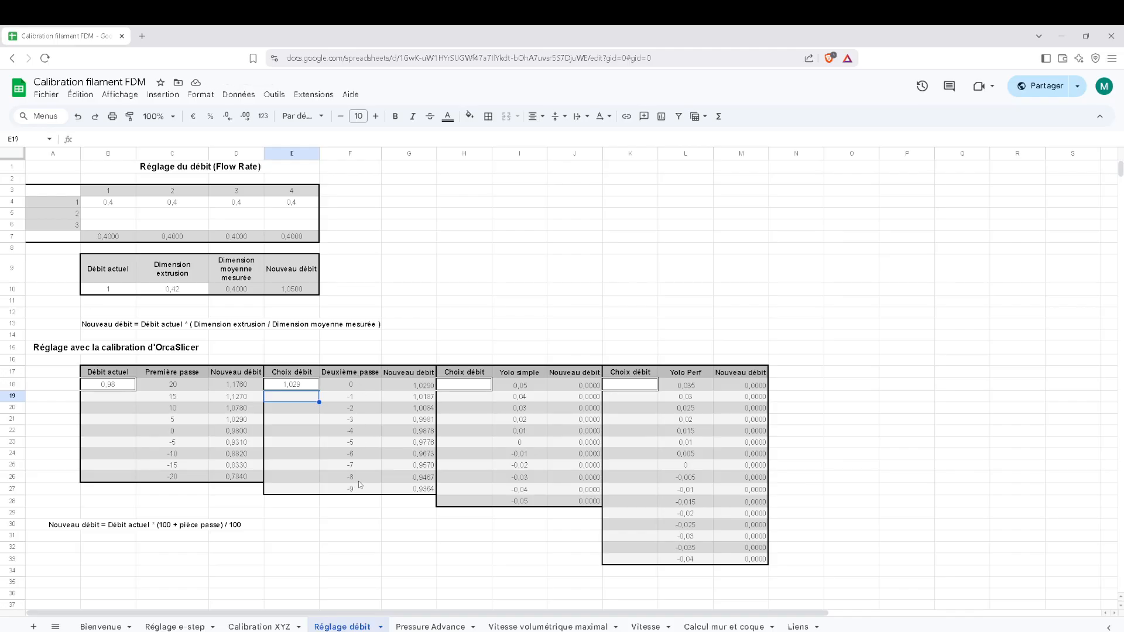
left_click(357, 422)
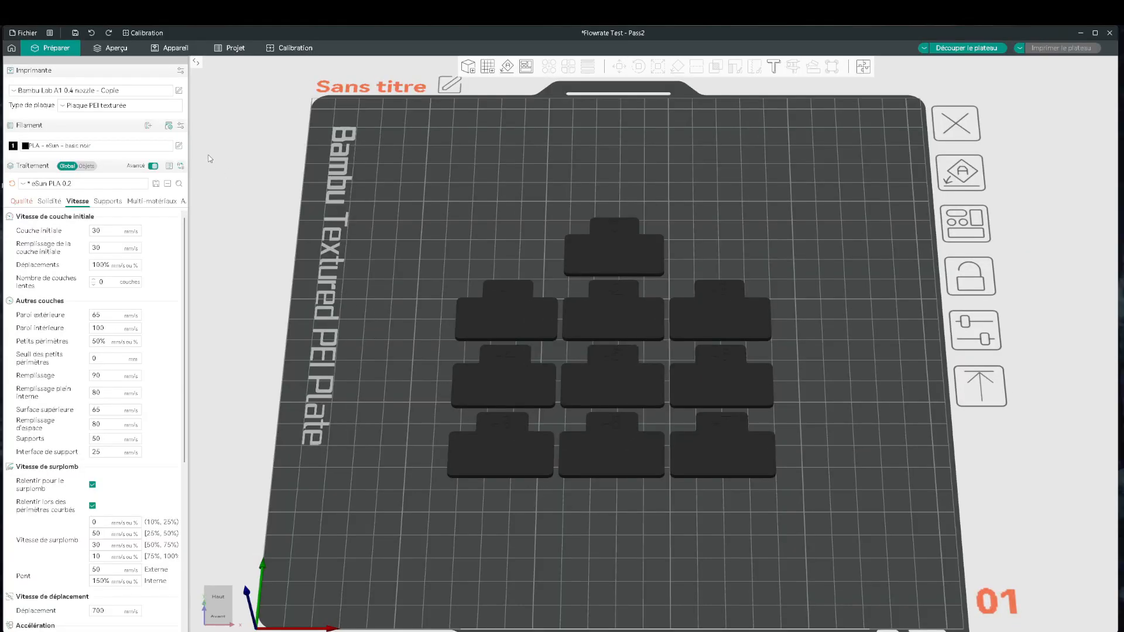
Switch to OrcaSlicer, set the eSun basic noir filament's flow ratio to 0,9981, and save the preset under its existing name.
left_click(179, 145)
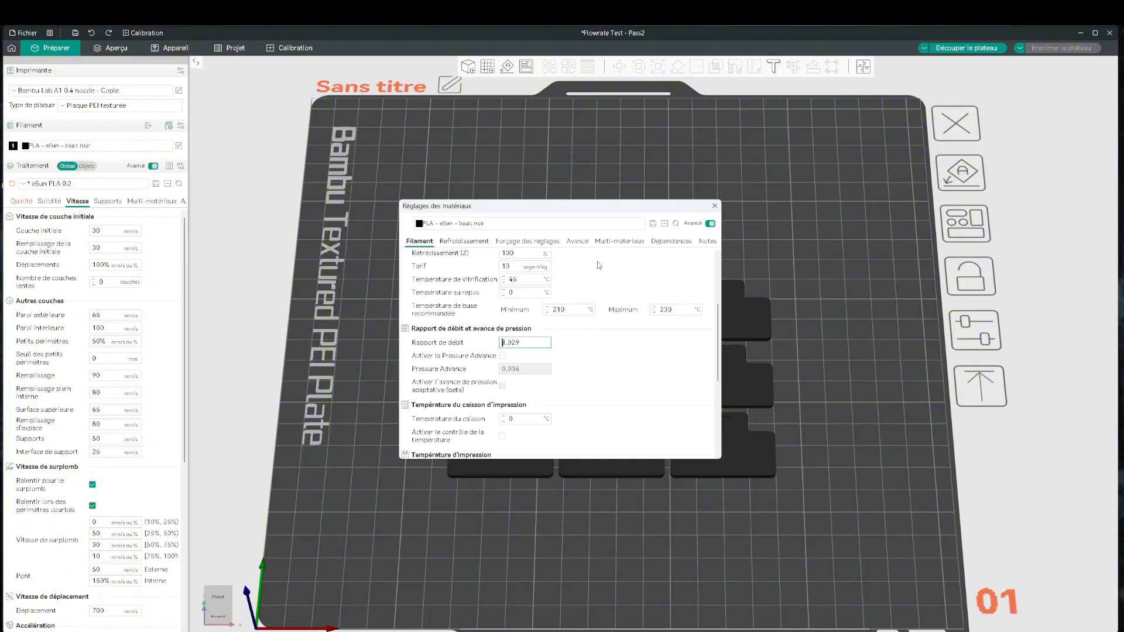
left_click_drag(521, 344, 492, 343)
type("0,9981")
left_click(652, 223)
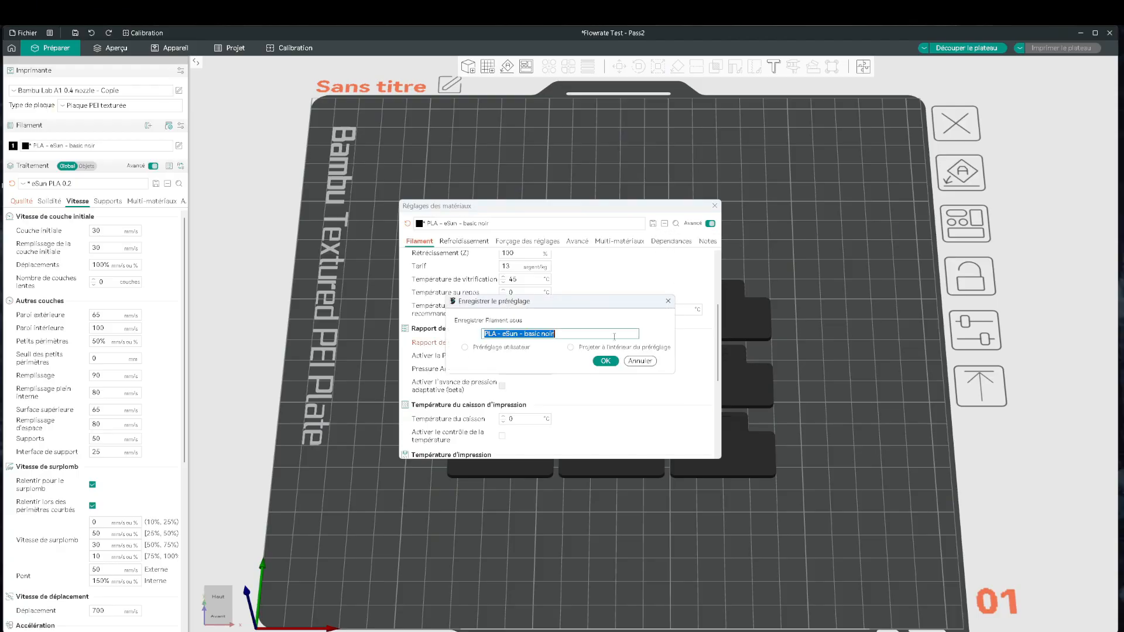
left_click(605, 361)
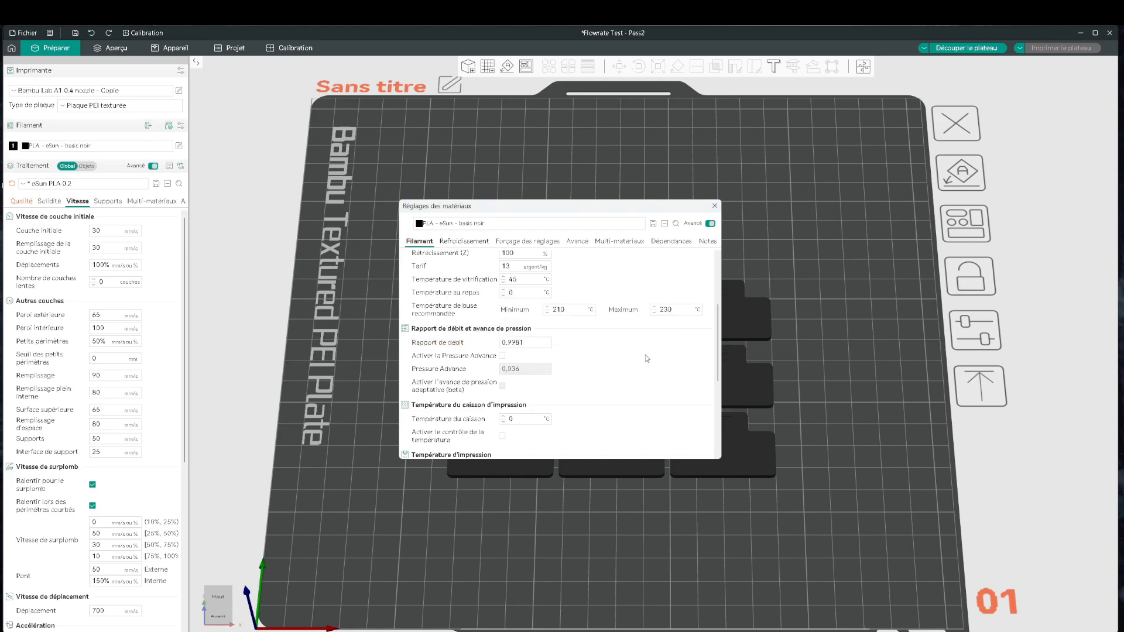
left_click(713, 206)
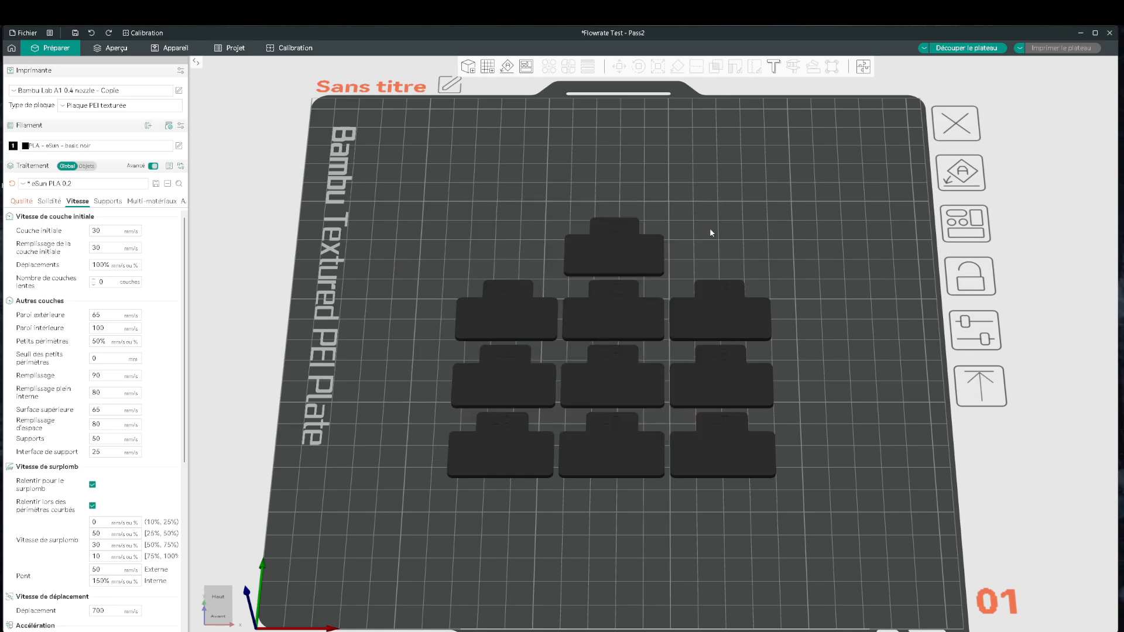
scroll(708, 237, "up", 6)
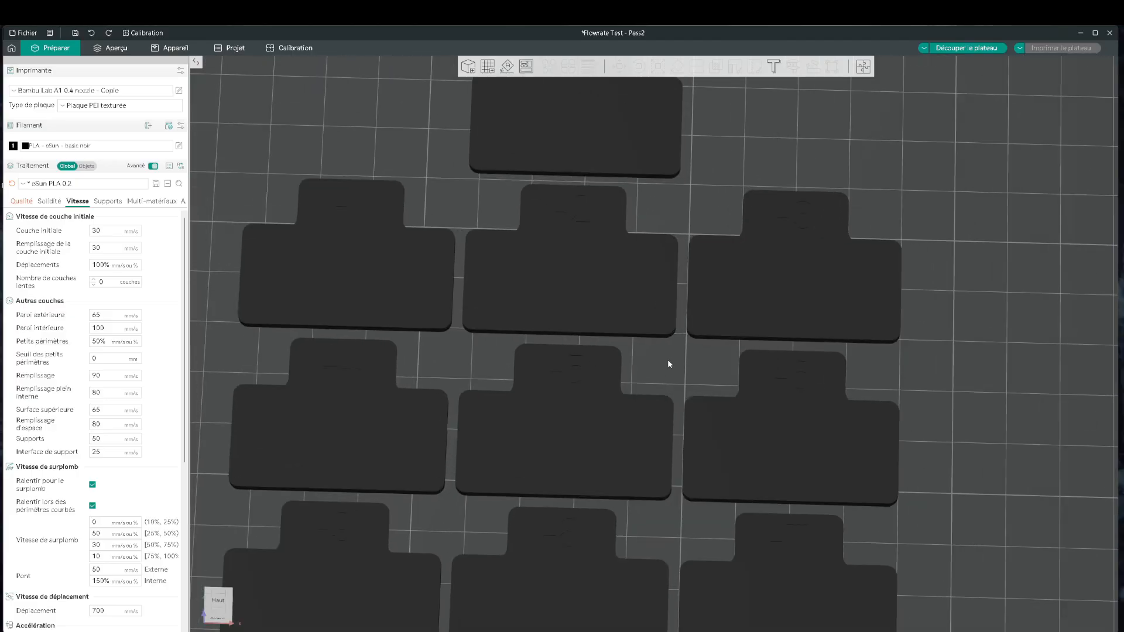
scroll(668, 361, "down", 6)
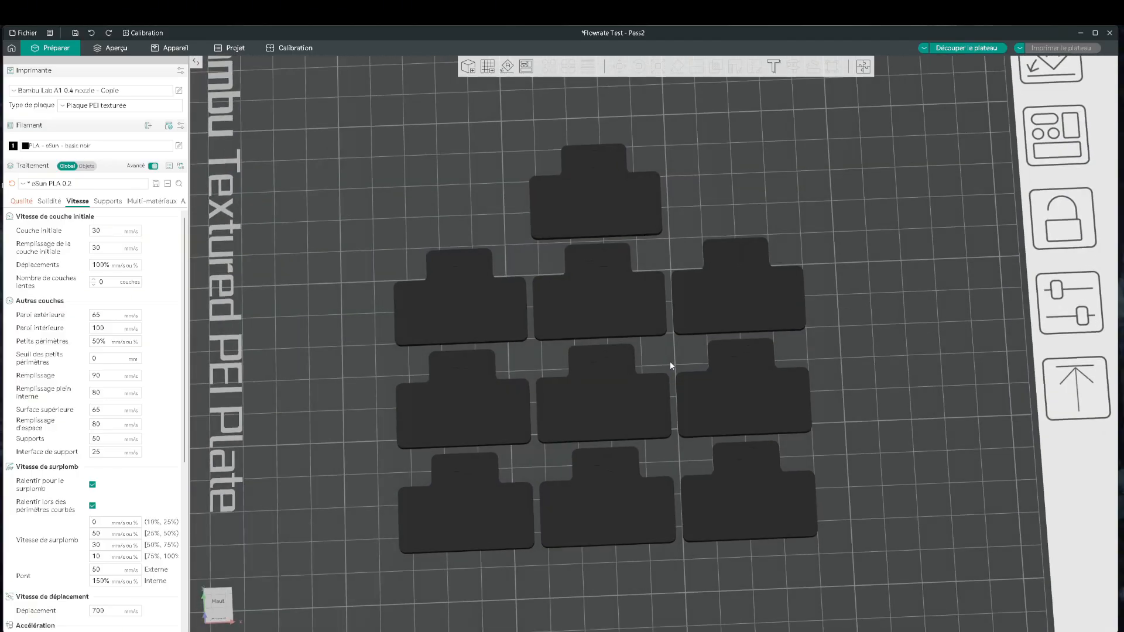
left_click_drag(670, 361, 667, 357)
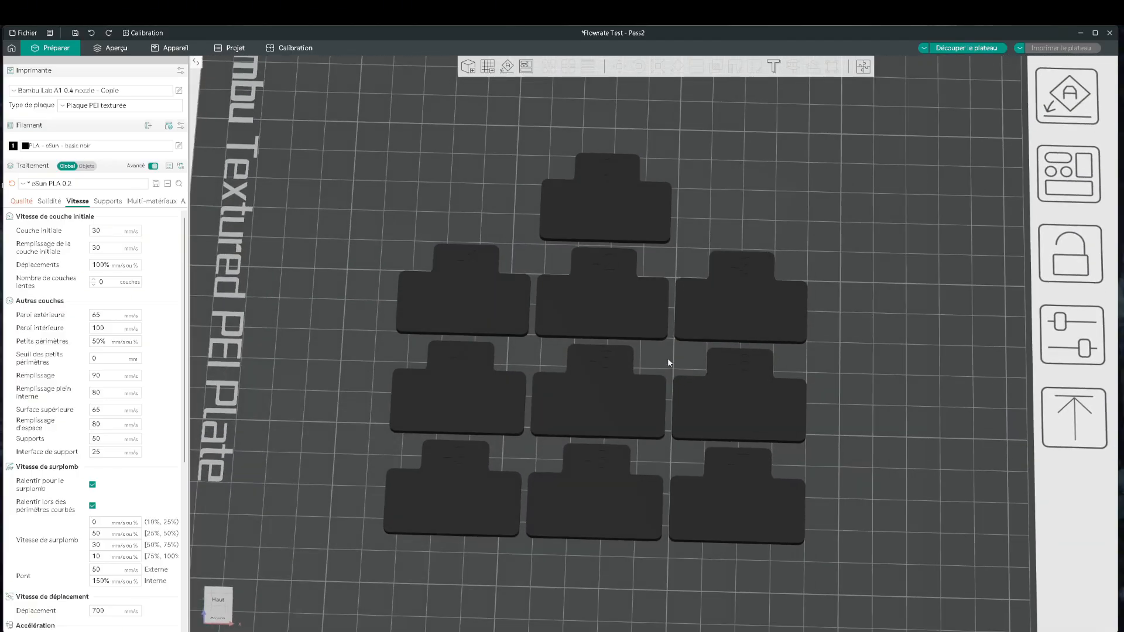
scroll(667, 357, "down", 3)
left_click_drag(815, 397, 816, 403)
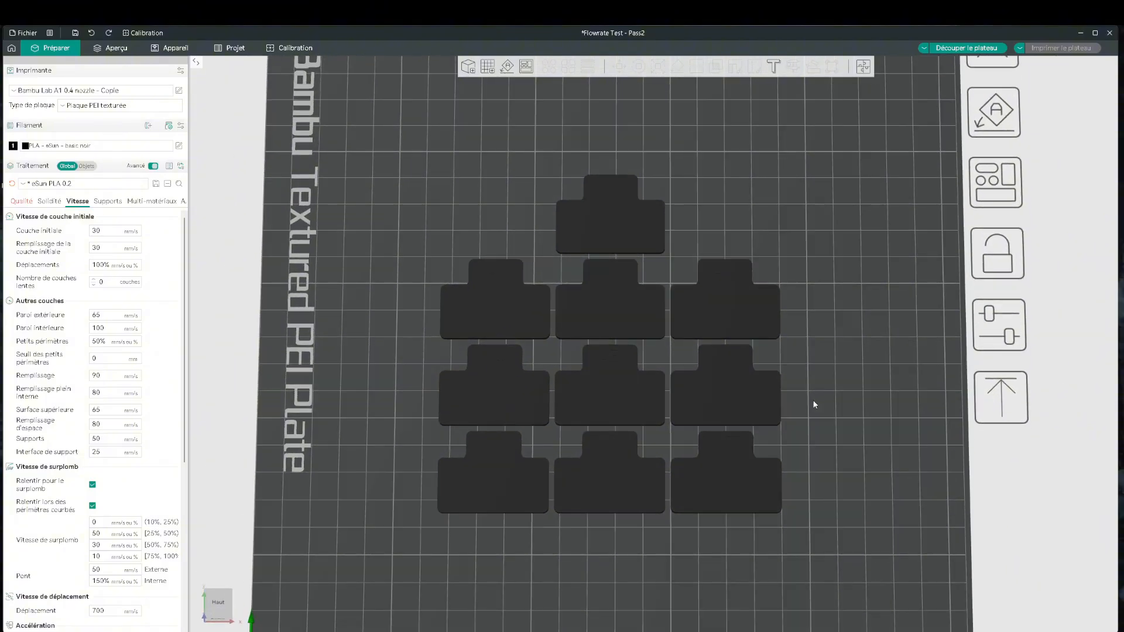
scroll(815, 404, "up", 1)
scroll(814, 405, "down", 3)
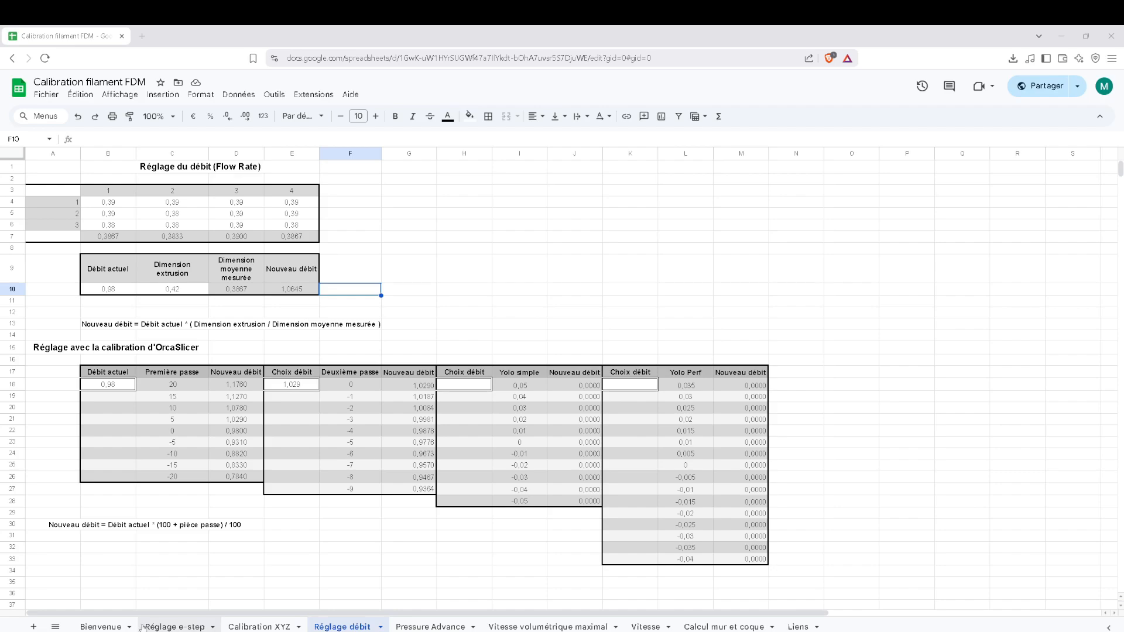
Switch to the calibration spreadsheet and locate the réglage débit STL link on the Liens sheet.
left_click(797, 627)
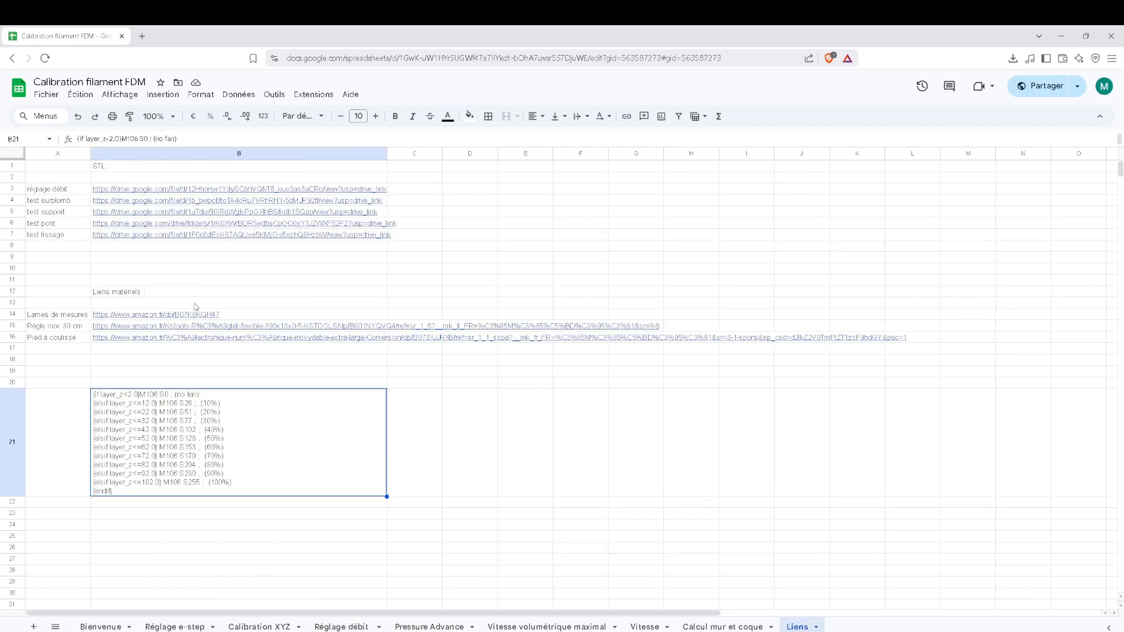
left_click(61, 190)
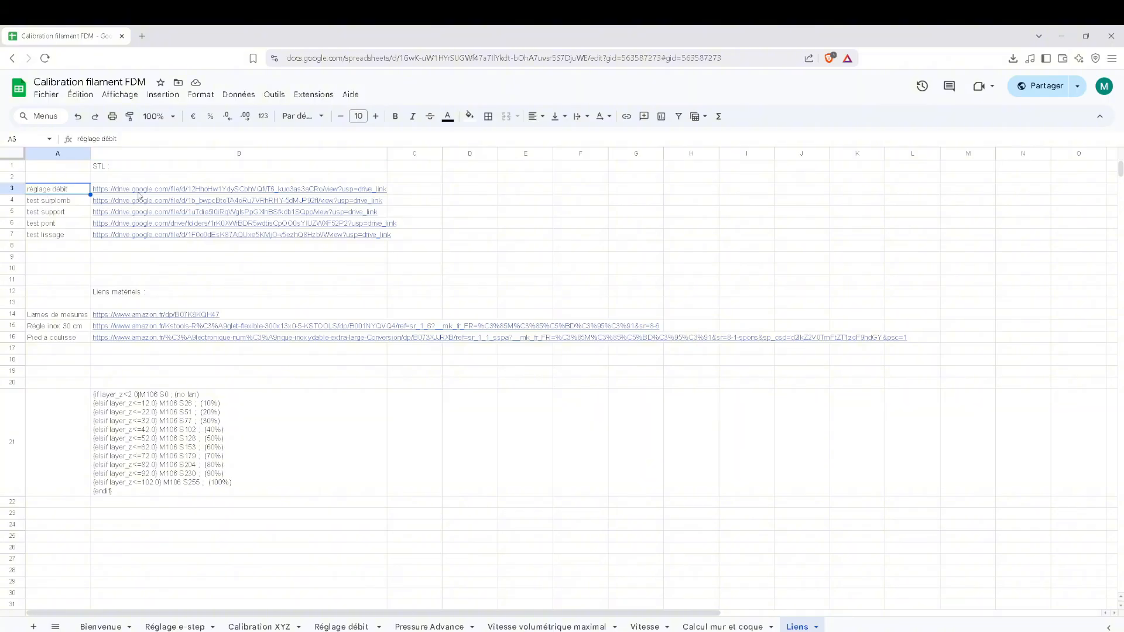
mouse_move(207, 195)
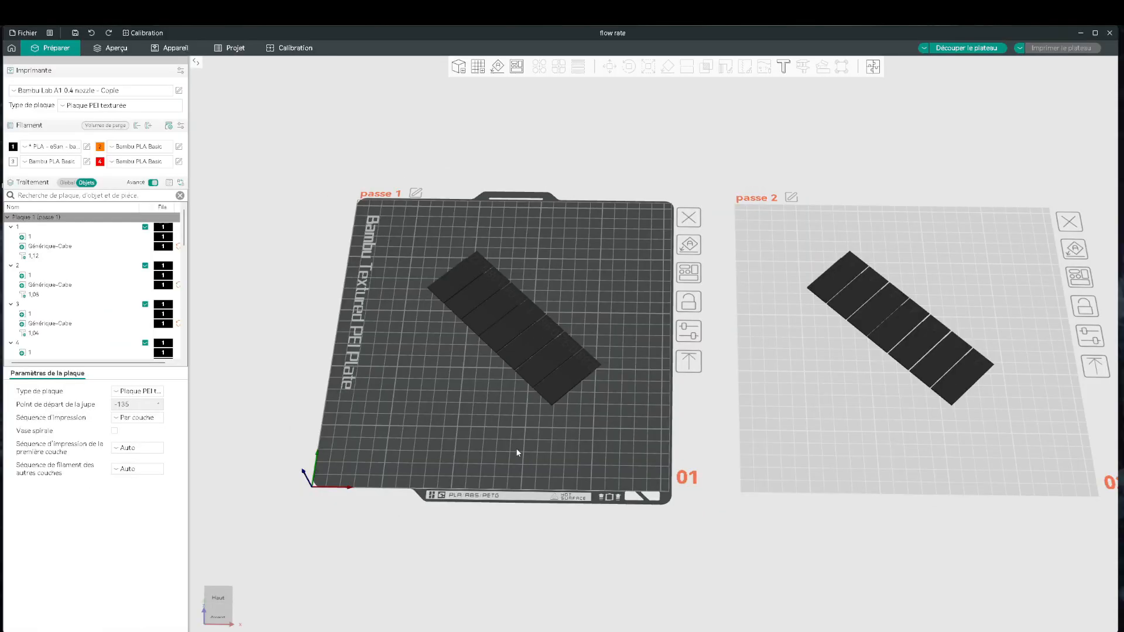
In OrcaSlicer's flow rate project, review the global quality and strength settings and choose Spirale d'Archimède as the top surface pattern.
middle_click_drag(517, 452, 477, 465)
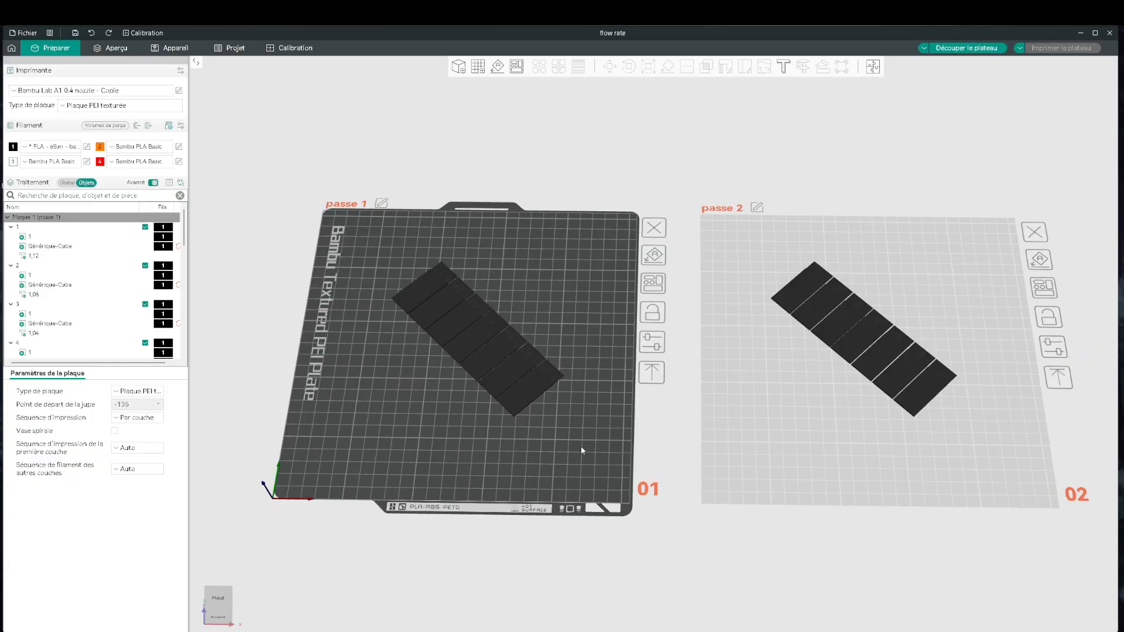
middle_click_drag(582, 447, 609, 500)
left_click_drag(607, 502, 689, 477)
scroll(684, 479, "up", 5)
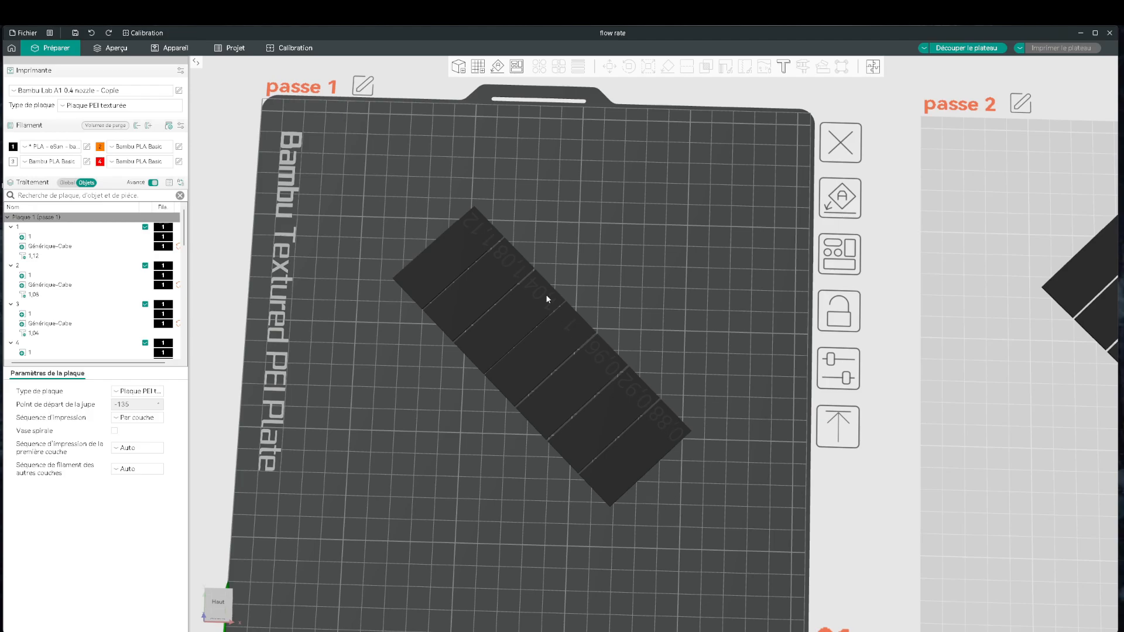
left_click(67, 182)
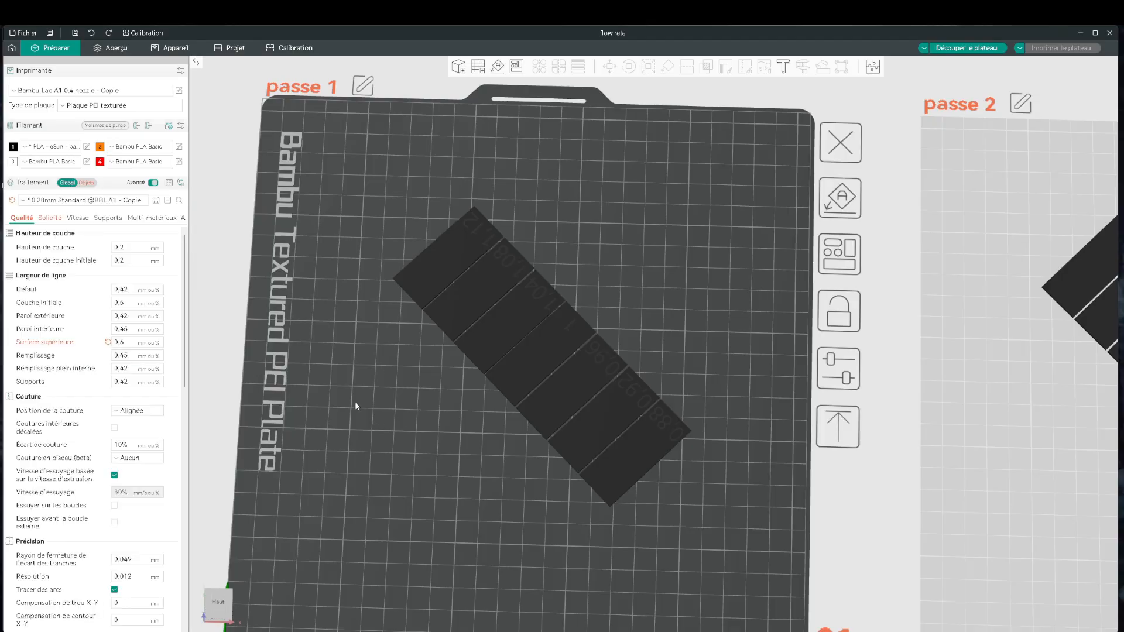
left_click(49, 219)
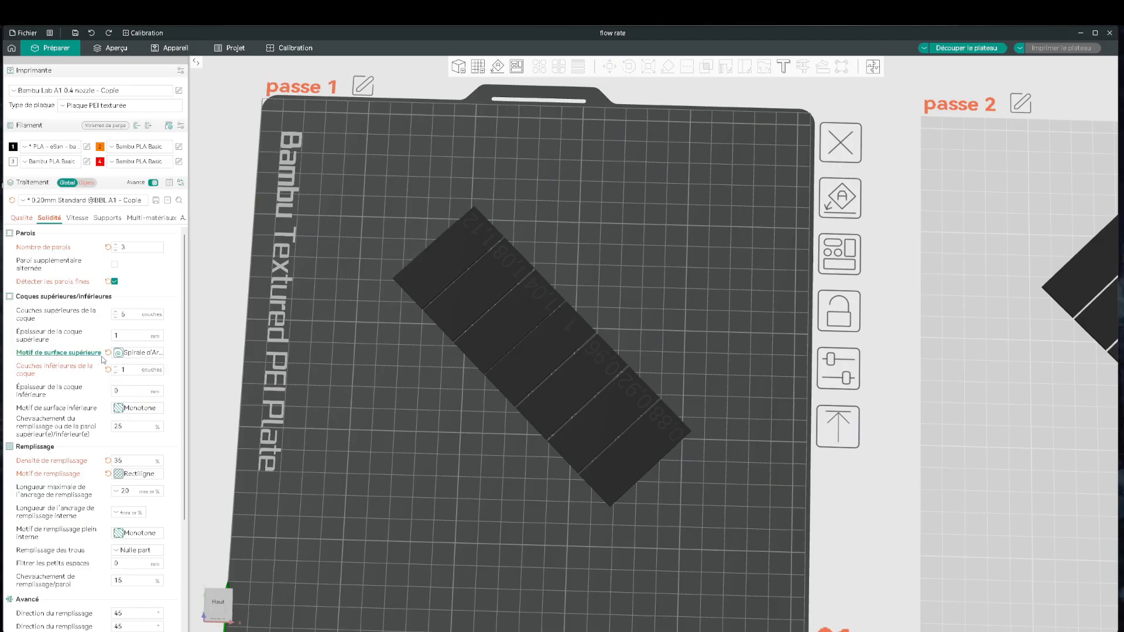
left_click(141, 352)
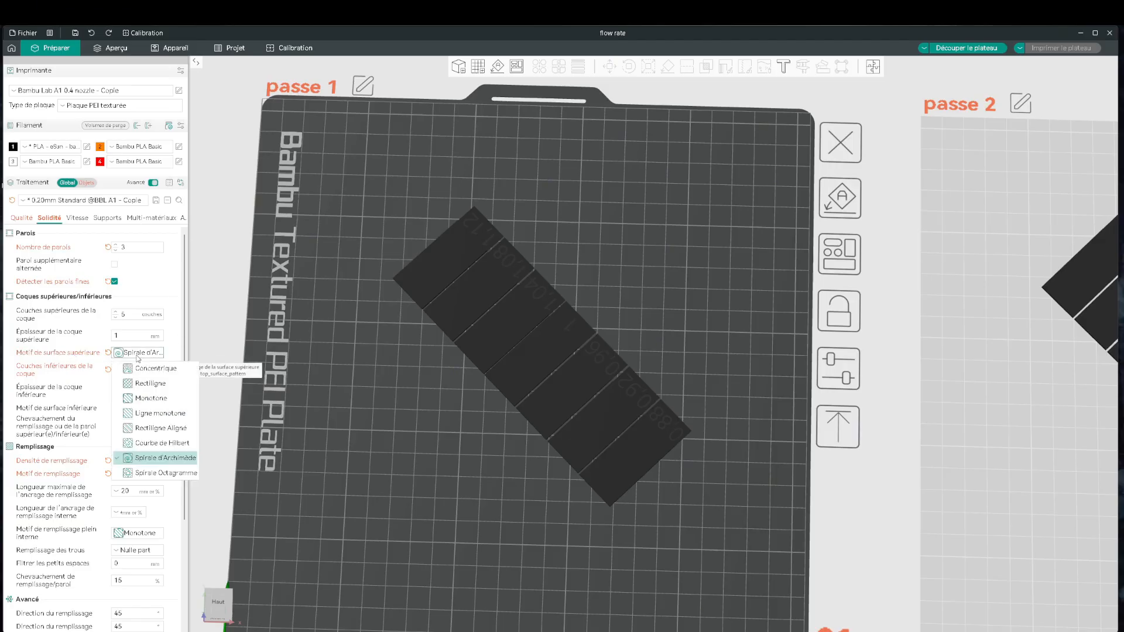
left_click(155, 459)
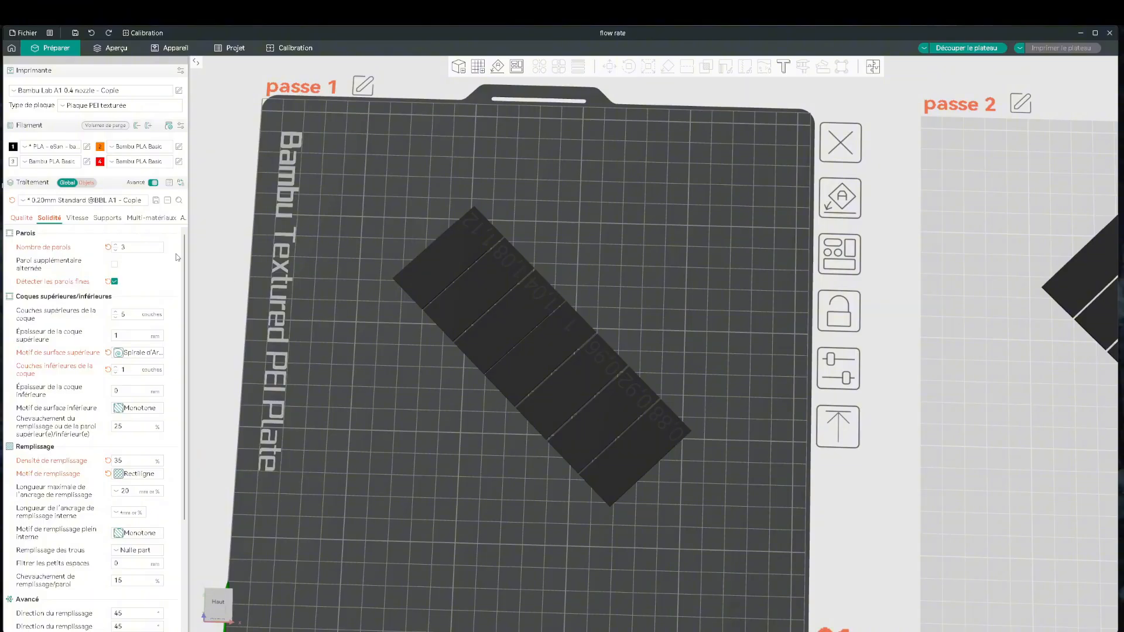
Examine the individual flow ratios assigned to objects 1 and 2 on the passe 1 plate.
left_click(87, 182)
left_click(30, 228)
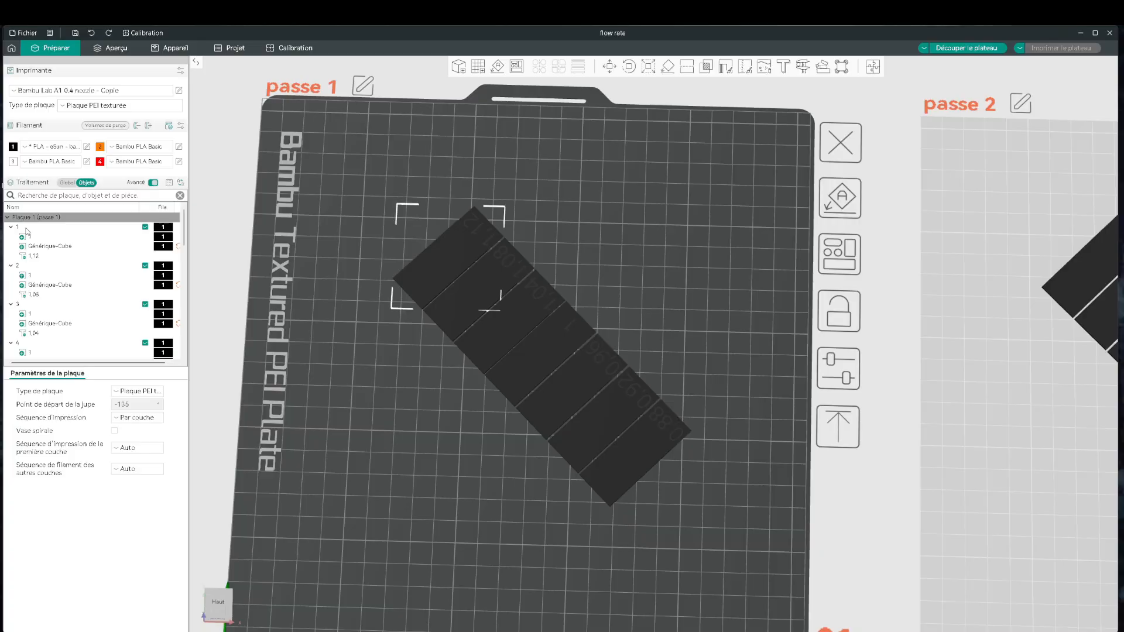
left_click(53, 374)
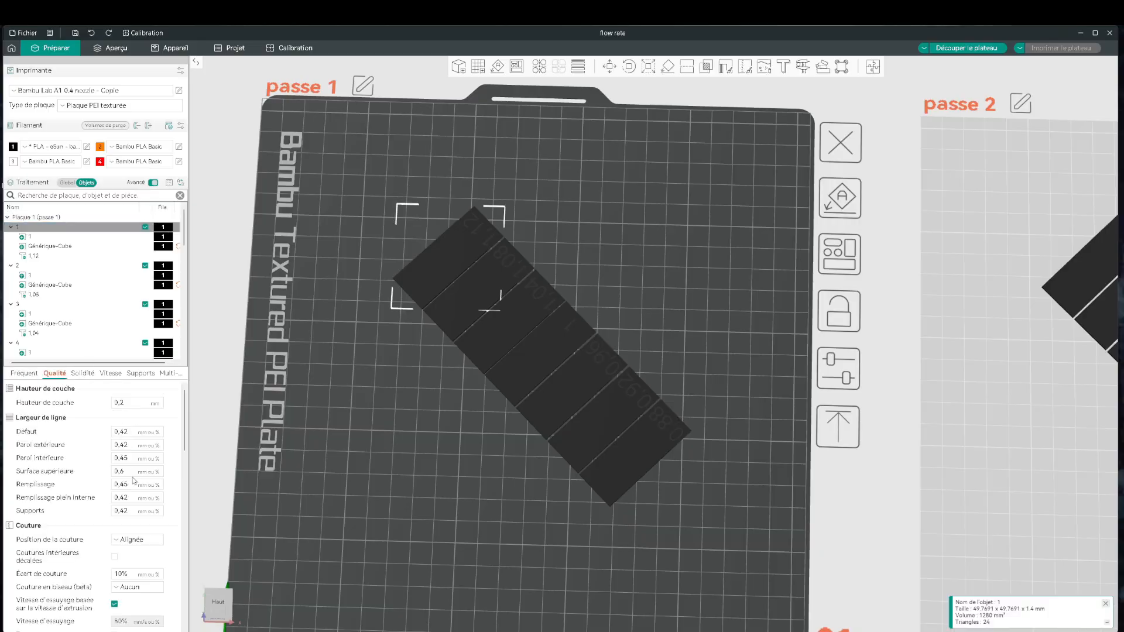
scroll(118, 501, "down", 5)
scroll(103, 498, "down", 3)
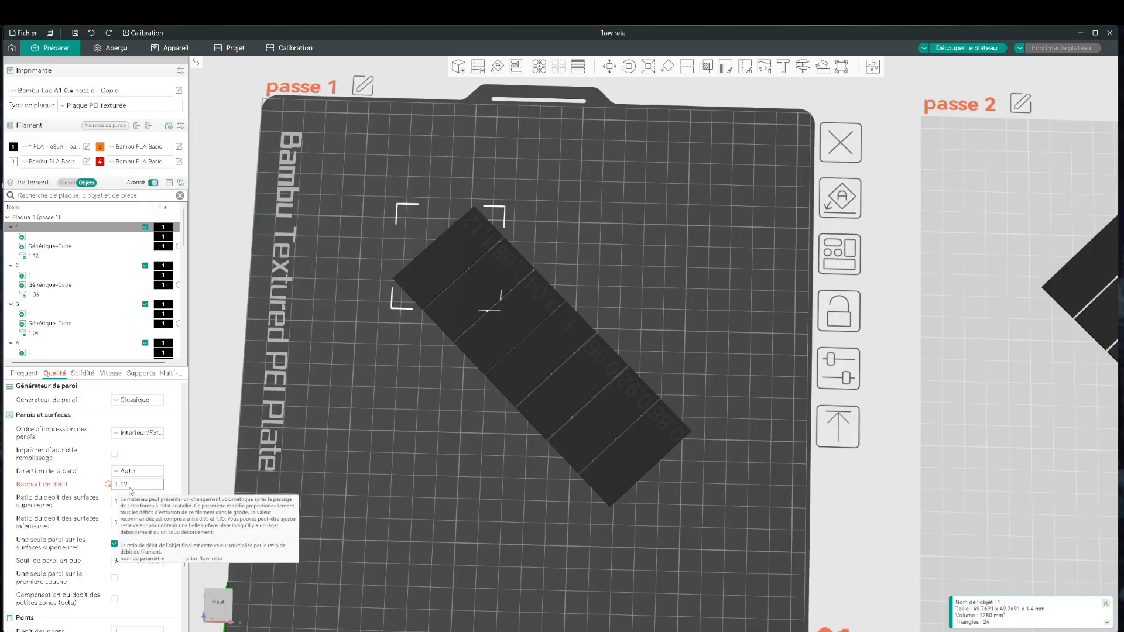
left_click(26, 266)
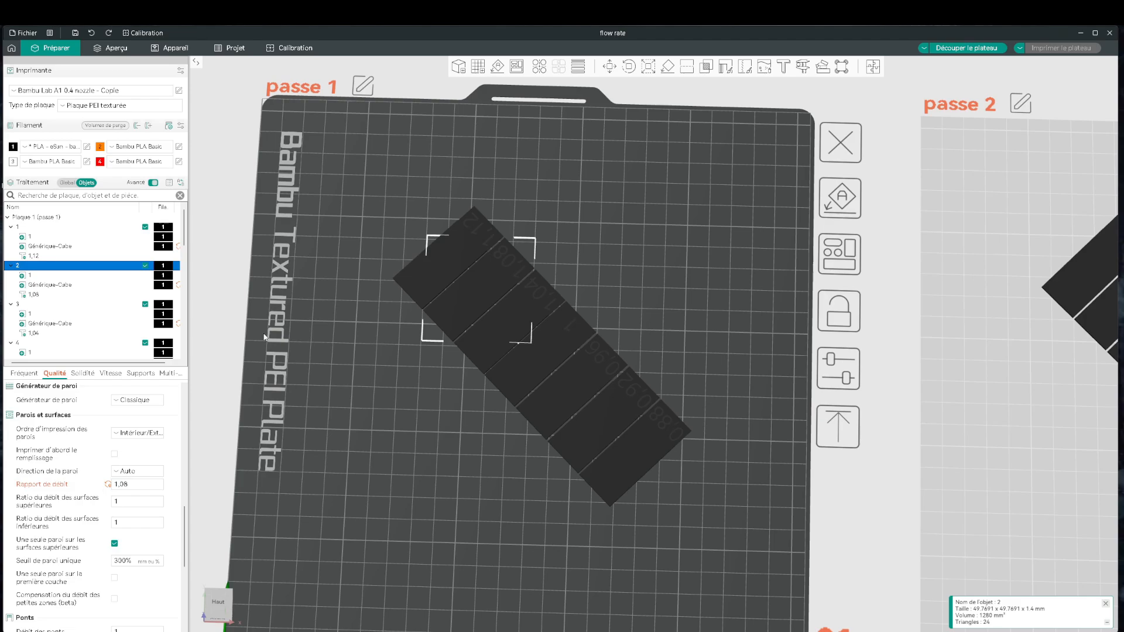
left_click(351, 386)
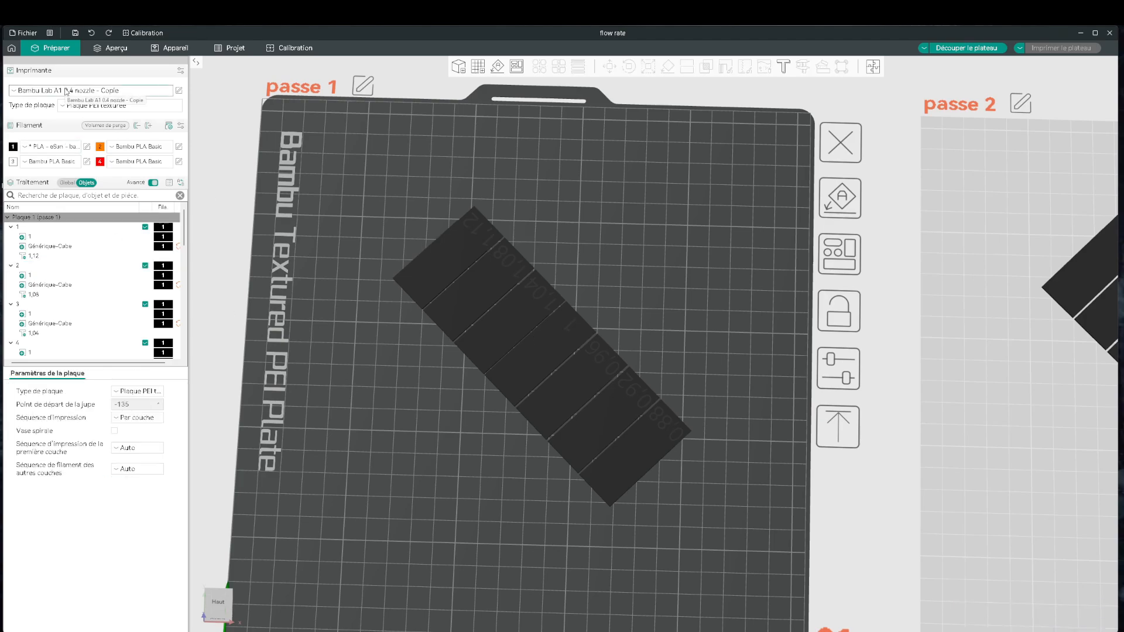
Select the printer preset Bambu Lab A1 0.4 nozzle - Copie and transfer the modified process and filament settings to it.
left_click(84, 92)
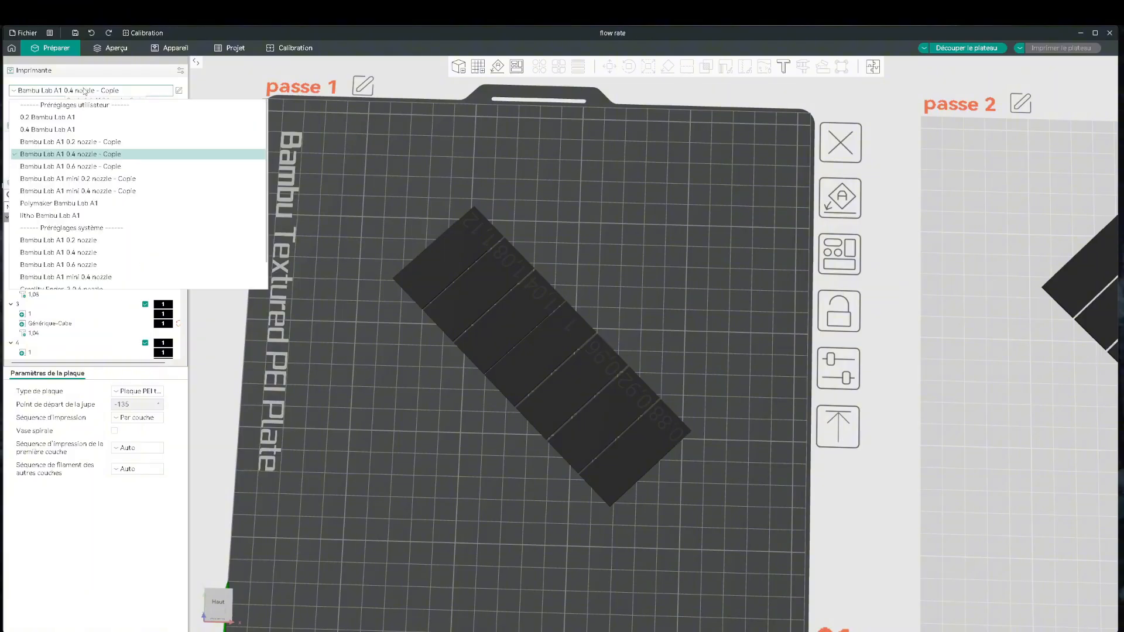
left_click(108, 157)
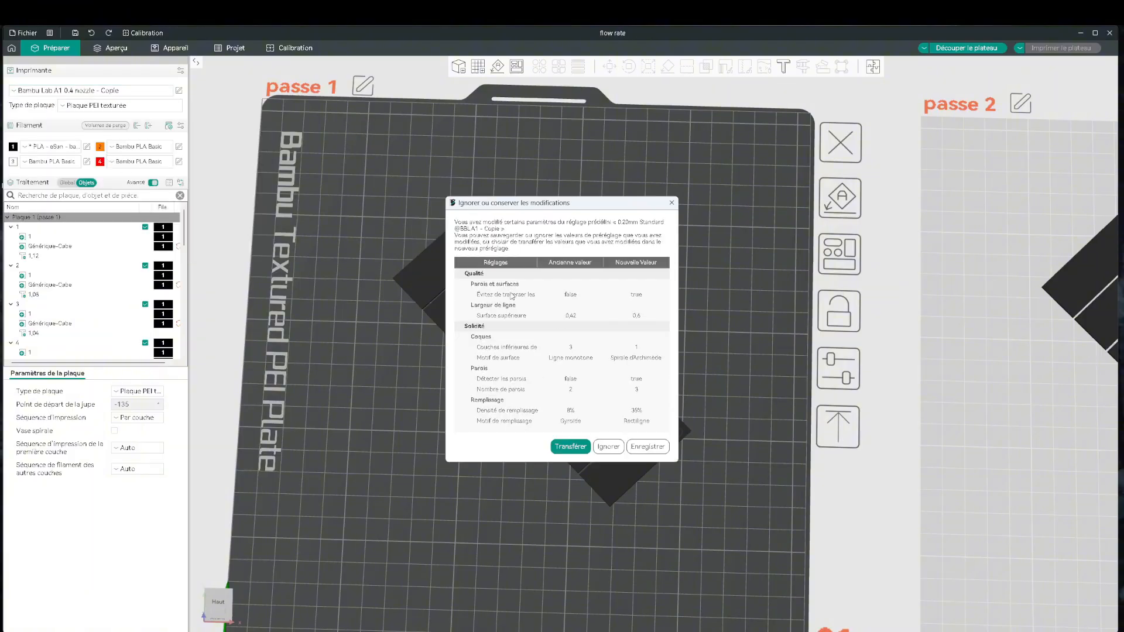
left_click(565, 448)
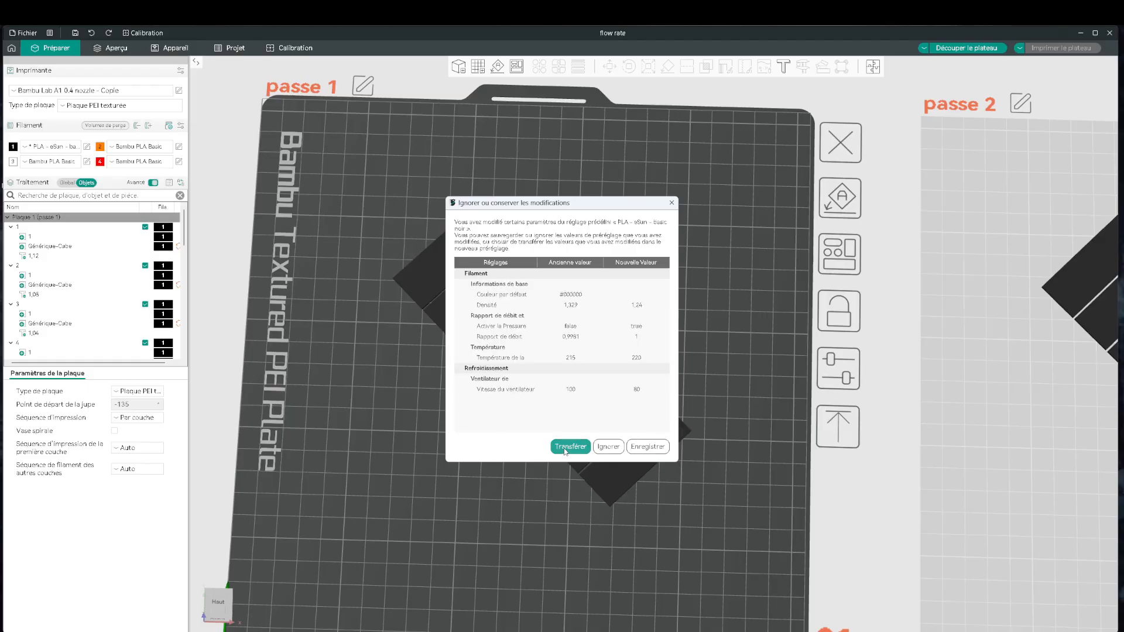
left_click(565, 447)
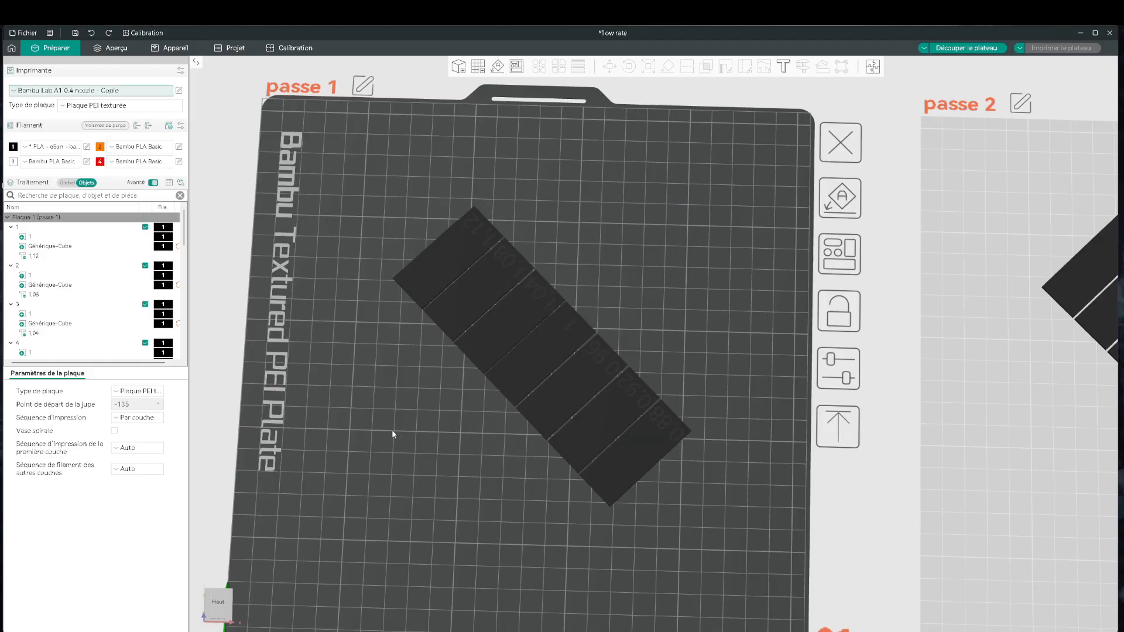
In the eSun PLA filament settings, disable Pressure Advance and restore the saved density of 1,329 g/cm³.
left_click(87, 148)
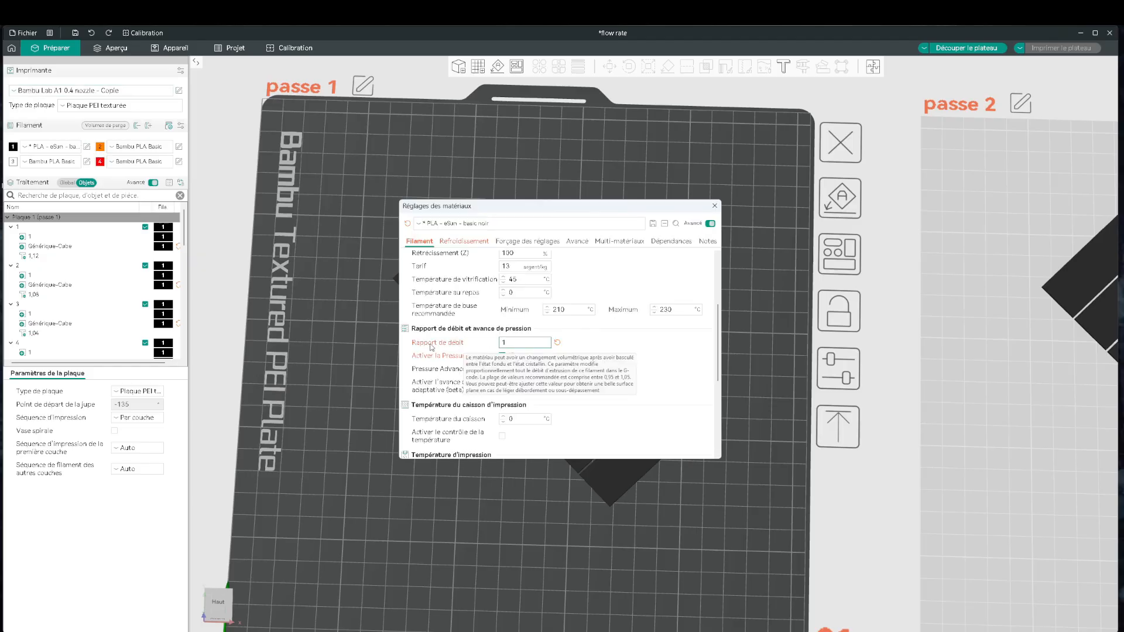
left_click(502, 355)
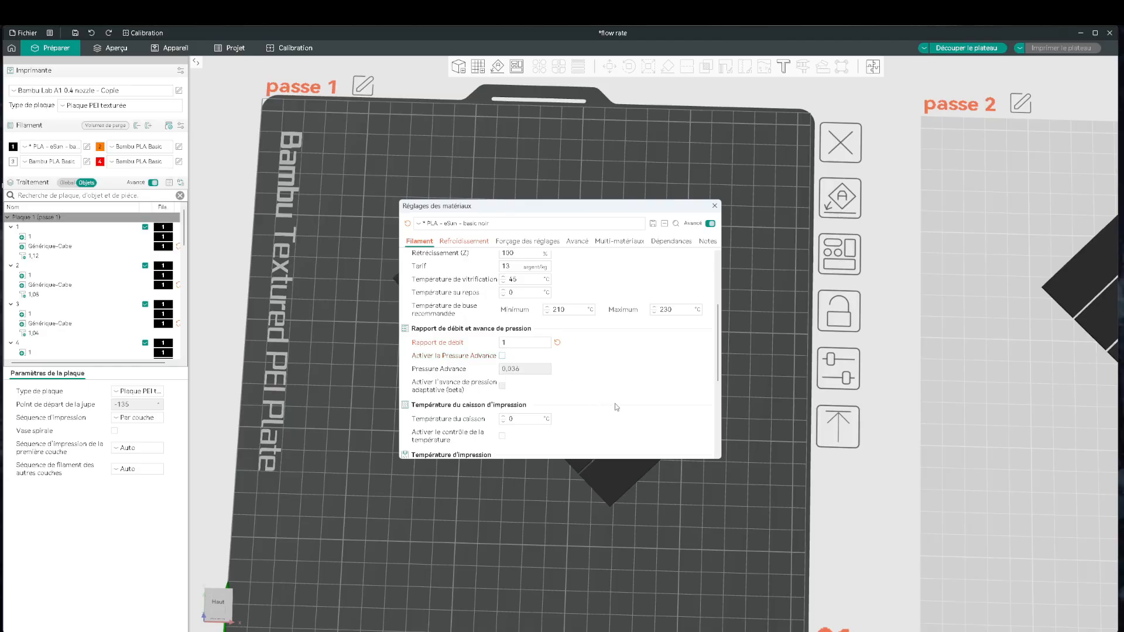
scroll(610, 404, "up", 5)
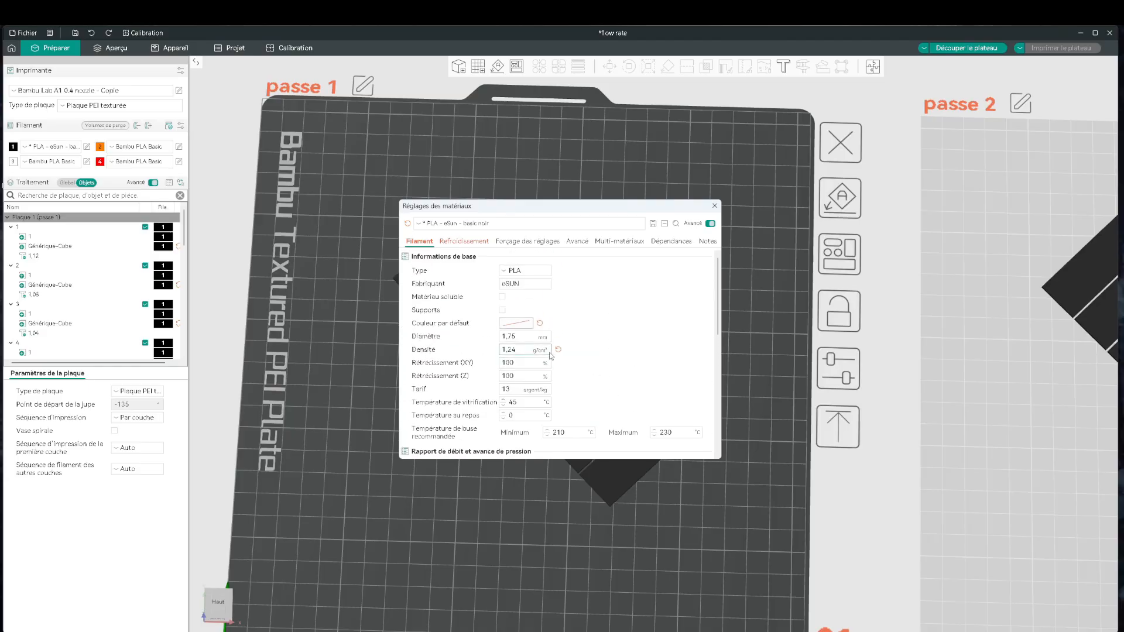
left_click(559, 351)
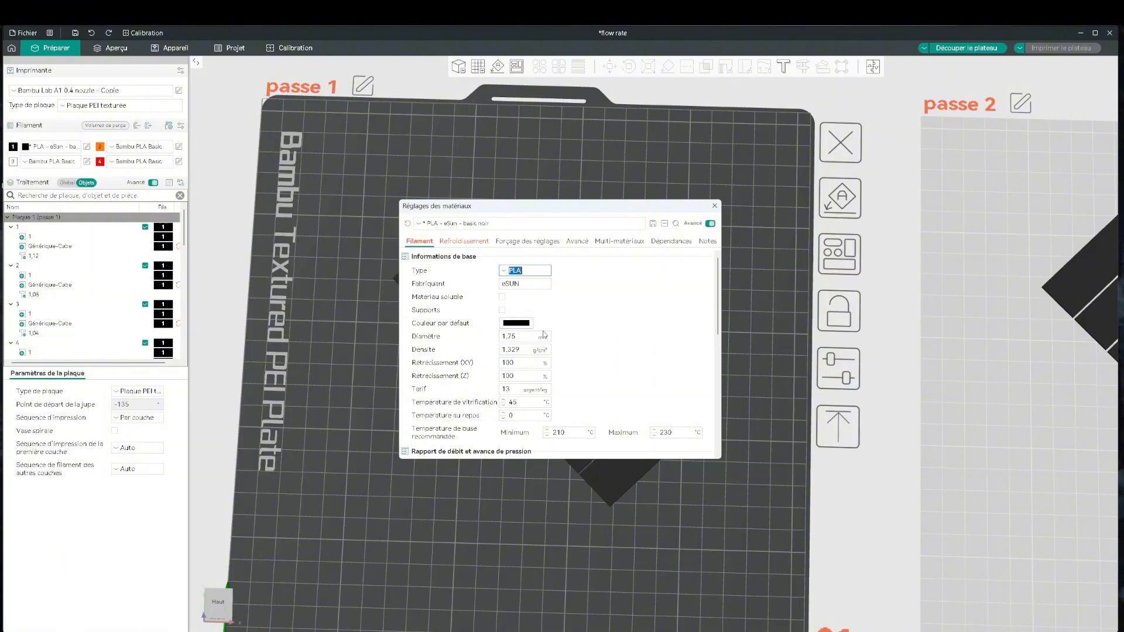
Restore the filament's saved initial-layer printing temperature of 215 °C and close the material settings.
scroll(604, 369, "down", 1)
scroll(604, 368, "down", 2)
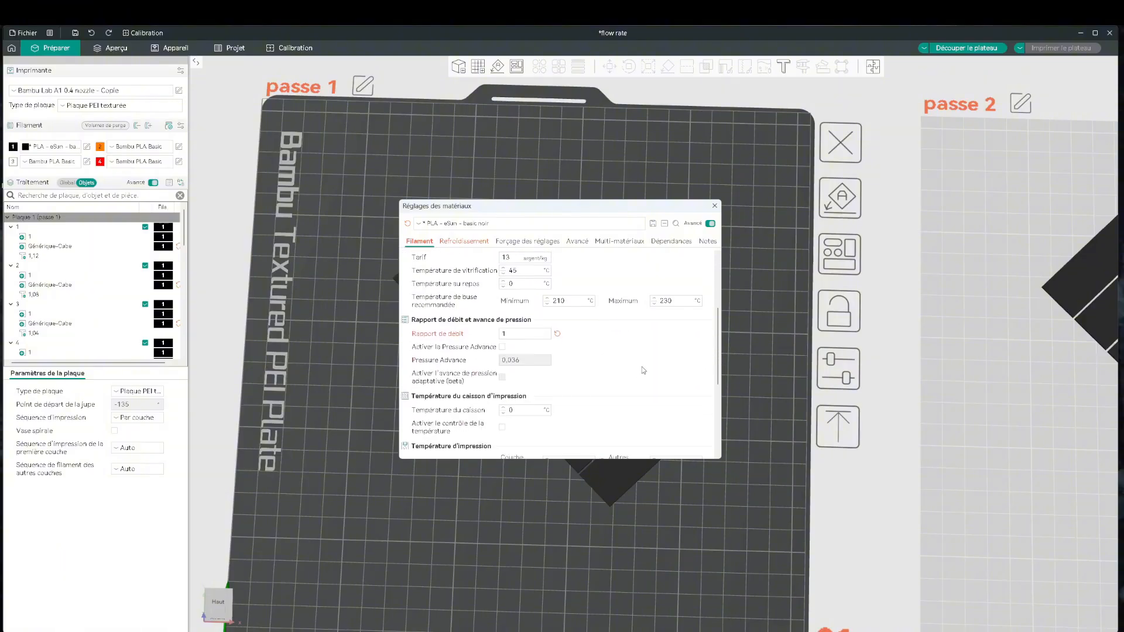
scroll(585, 363, "down", 1)
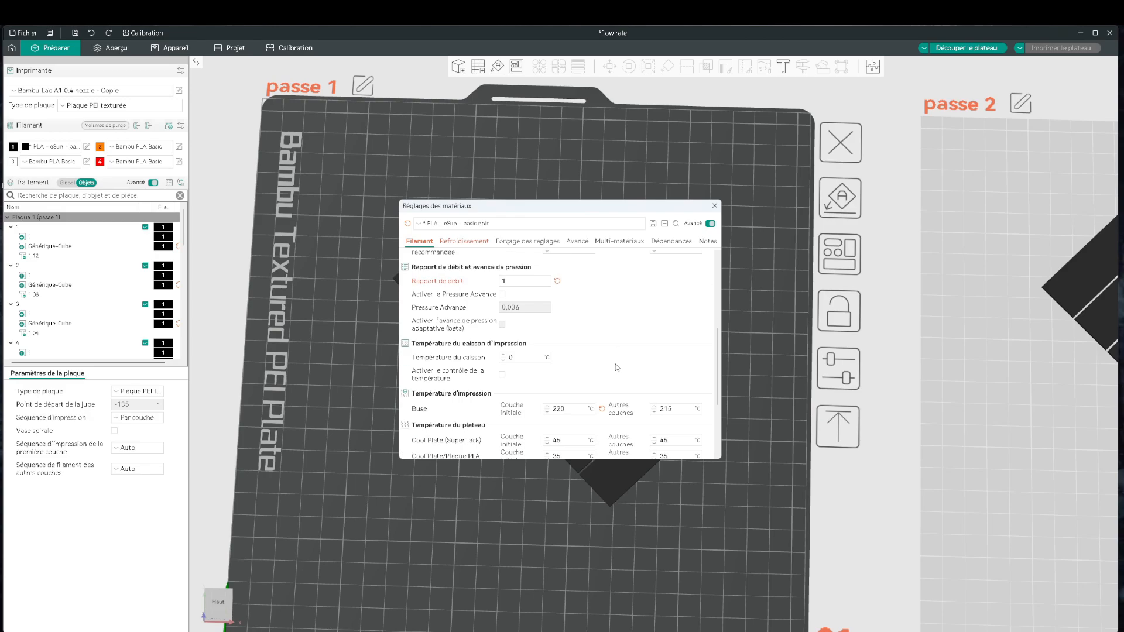
scroll(629, 361, "down", 1)
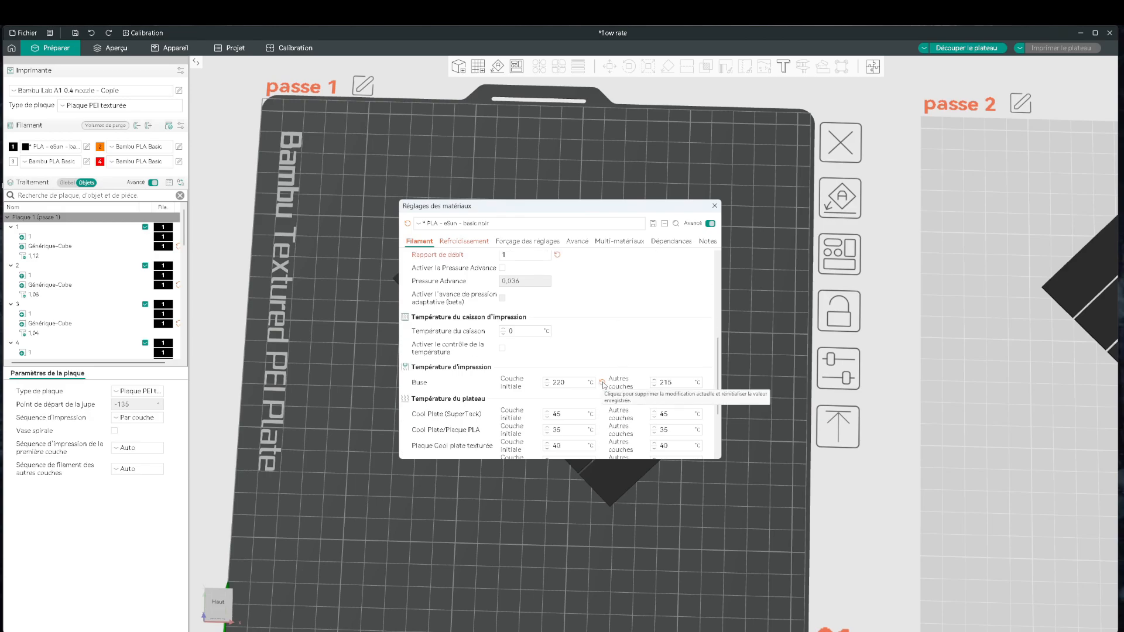
left_click(601, 382)
scroll(622, 347, "down", 2)
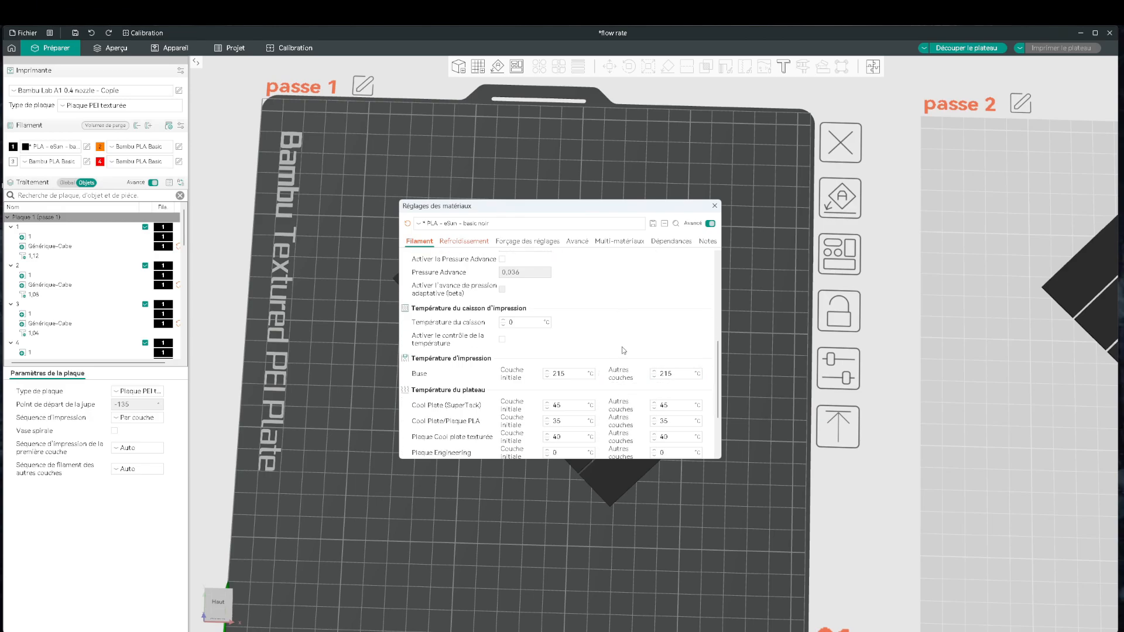
left_click(714, 205)
Slice the passe 1 plate and inspect the top surface toolpaths of the numbered test pieces in the preview.
scroll(670, 369, "down", 3)
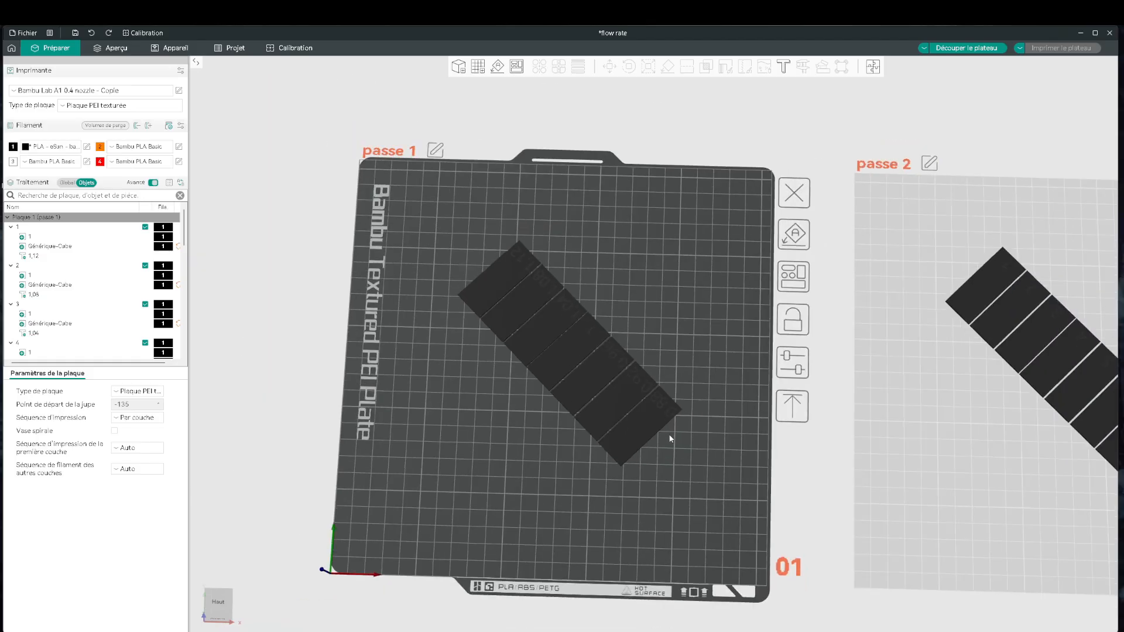
left_click(965, 47)
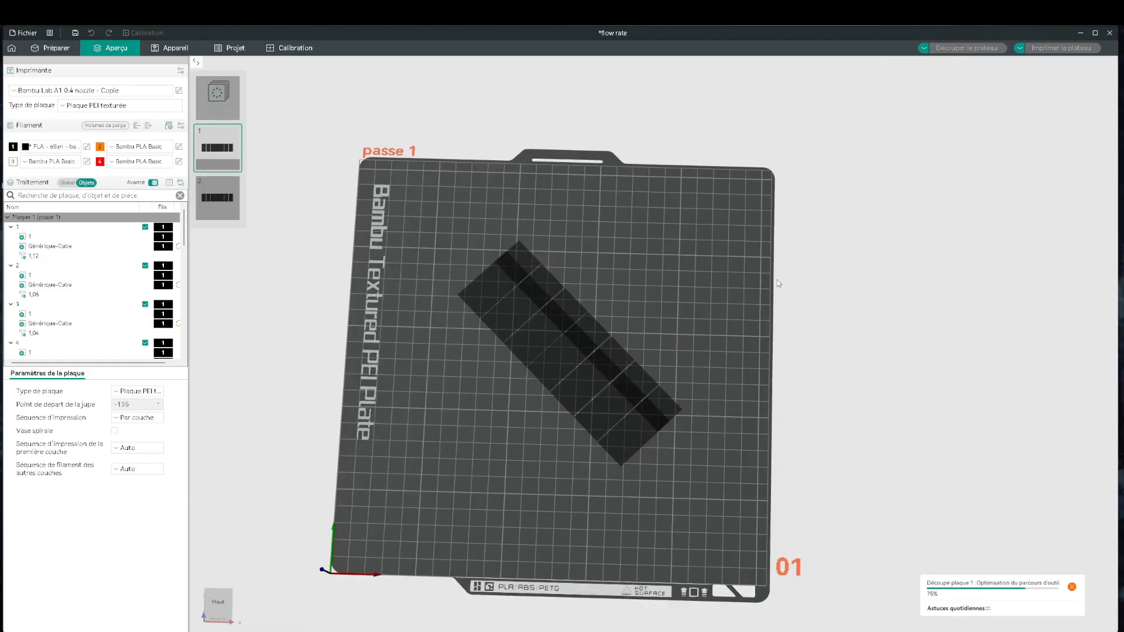
scroll(639, 491, "up", 9)
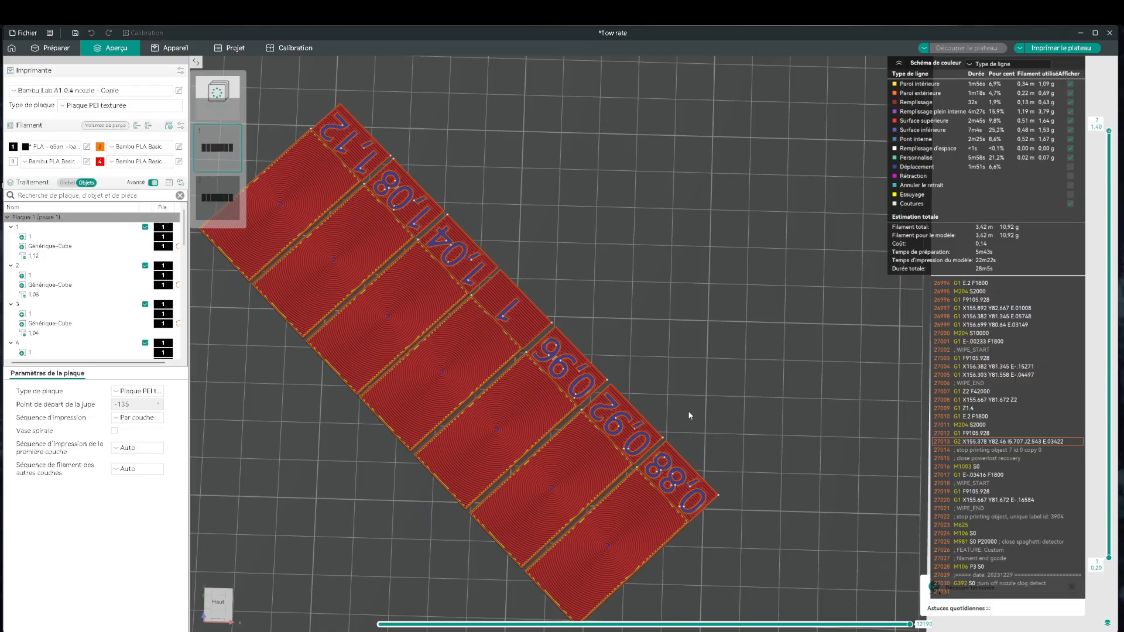
scroll(692, 407, "down", 1)
left_click_drag(692, 406, 644, 429)
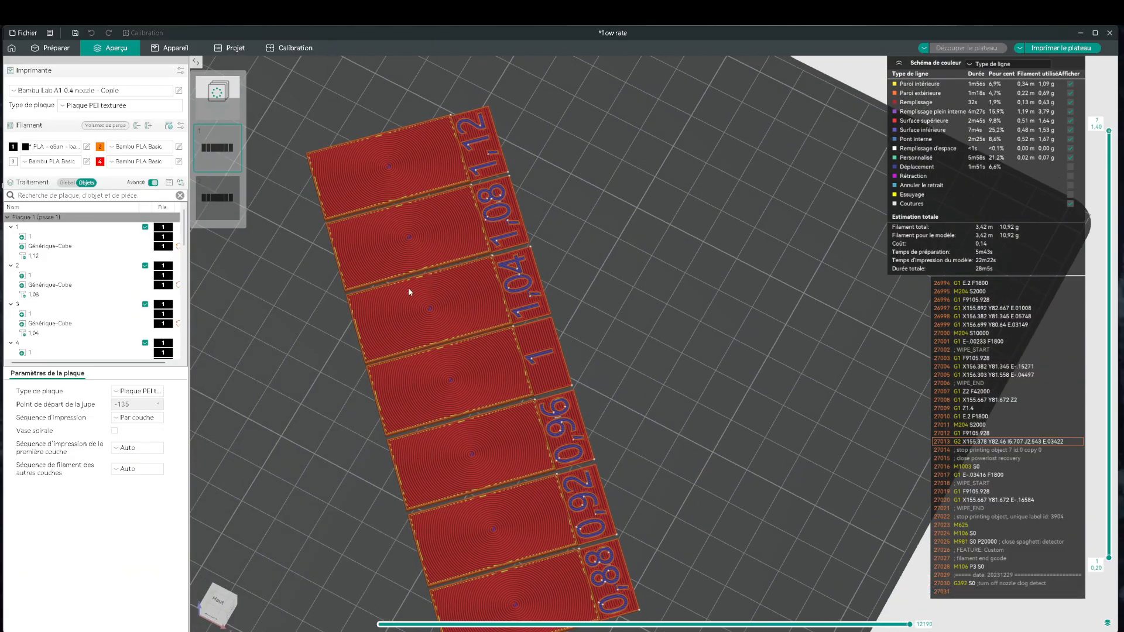
right_click_drag(668, 446, 686, 389)
scroll(686, 389, "down", 3)
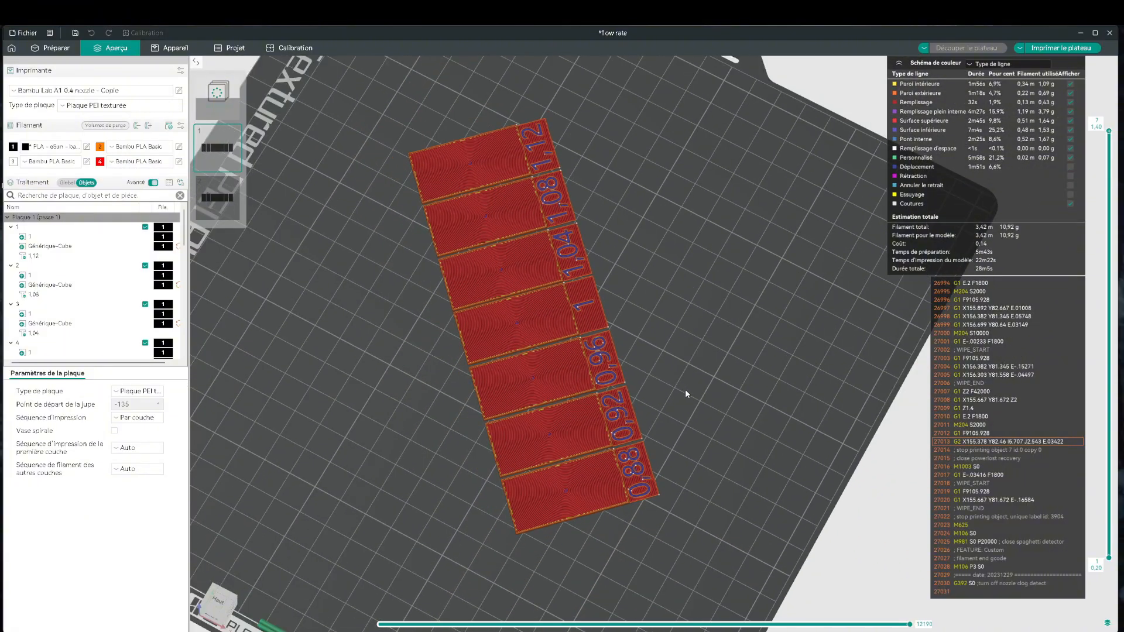
left_click_drag(685, 389, 720, 363)
Try to send the sliced passe 1 plate to the printer with bed levelling enabled.
left_click(1060, 48)
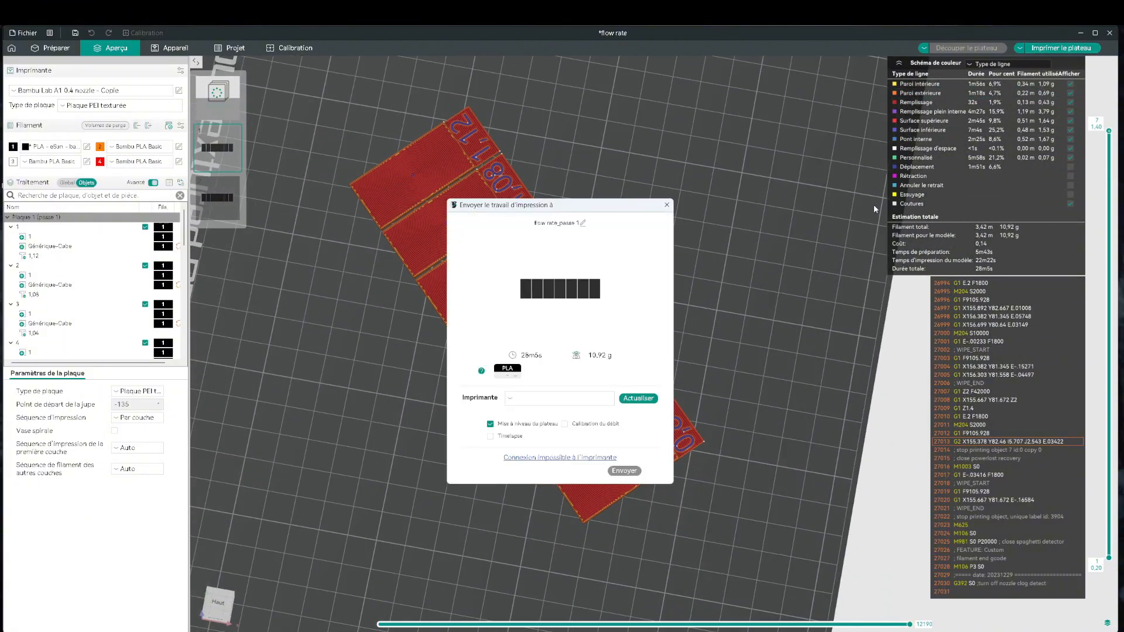
left_click(624, 470)
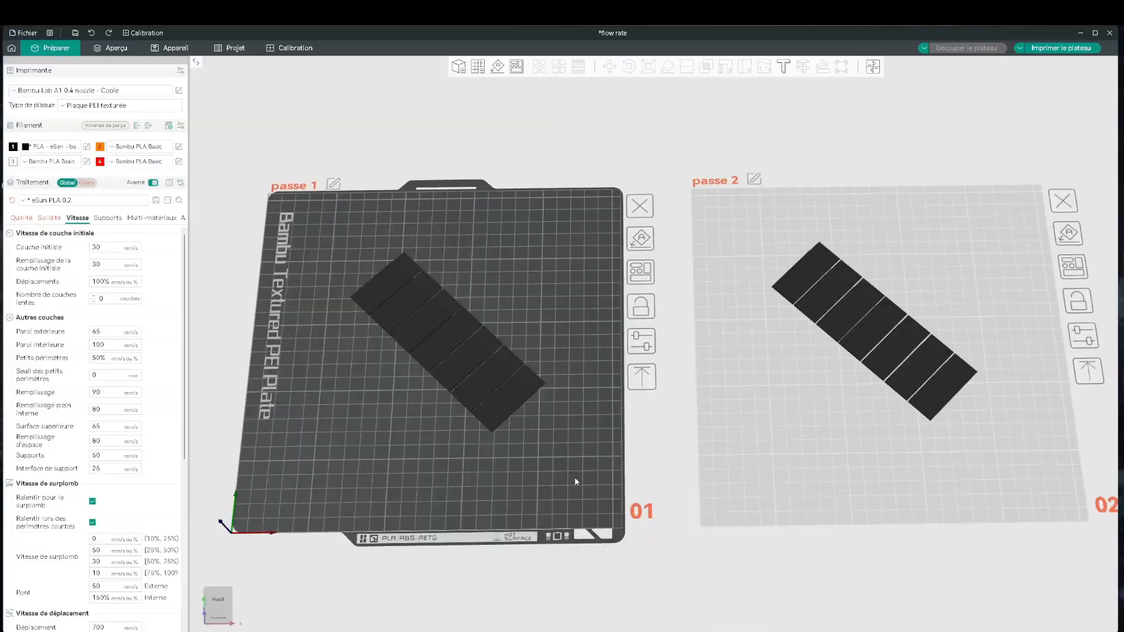
Make the passe 2 plate active and select test piece 4 in the middle of the row.
middle_click_drag(652, 450, 511, 456)
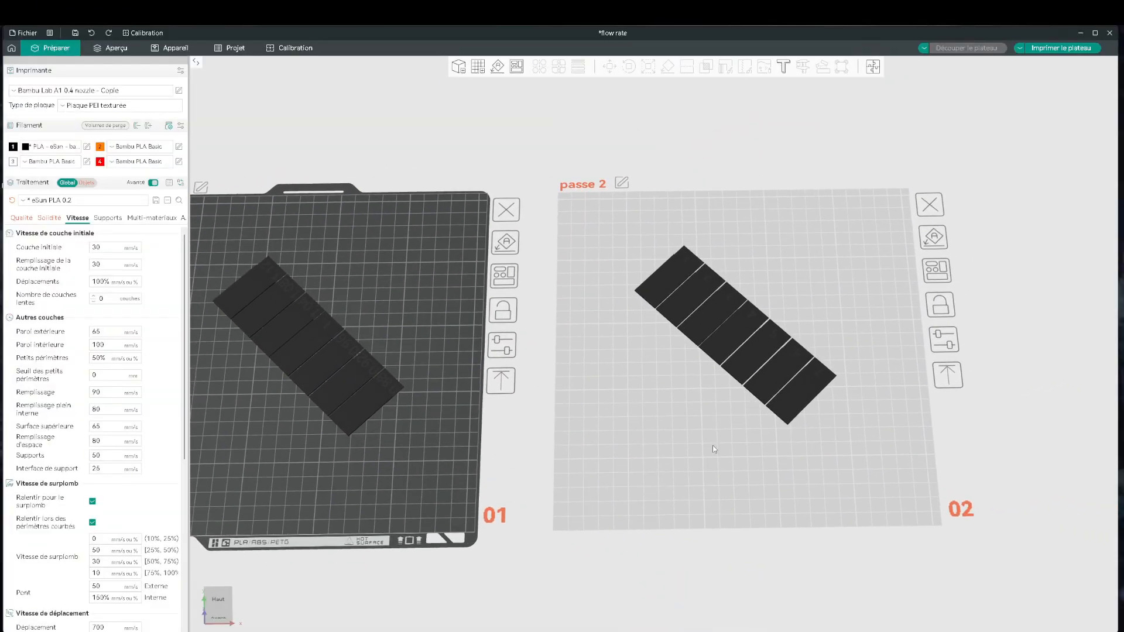
left_click(673, 449)
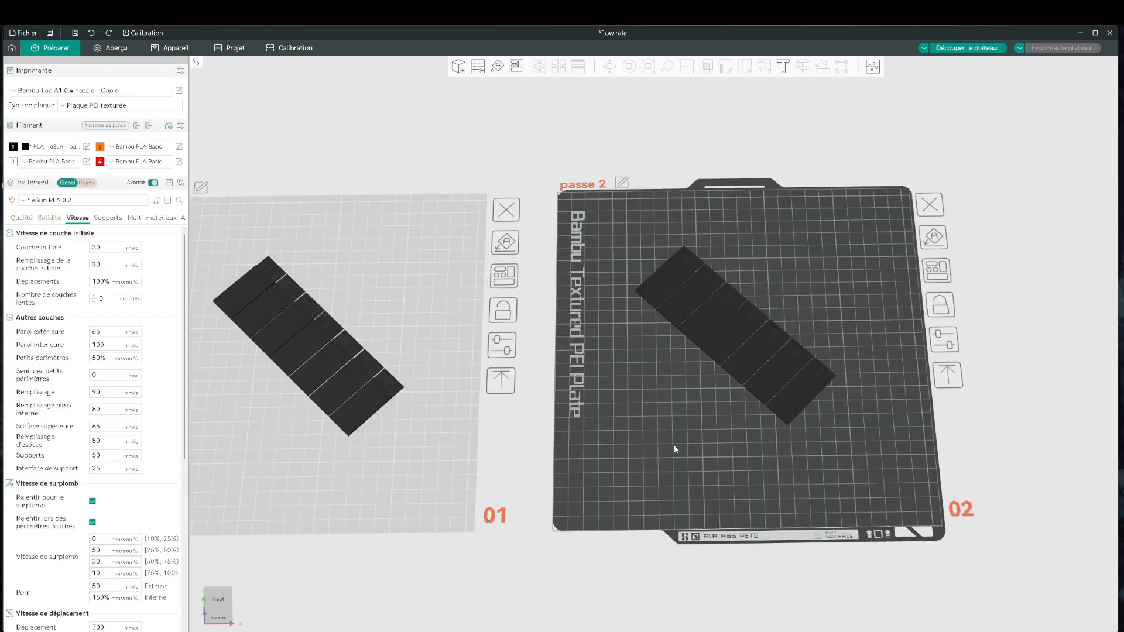
middle_click_drag(673, 449, 544, 449)
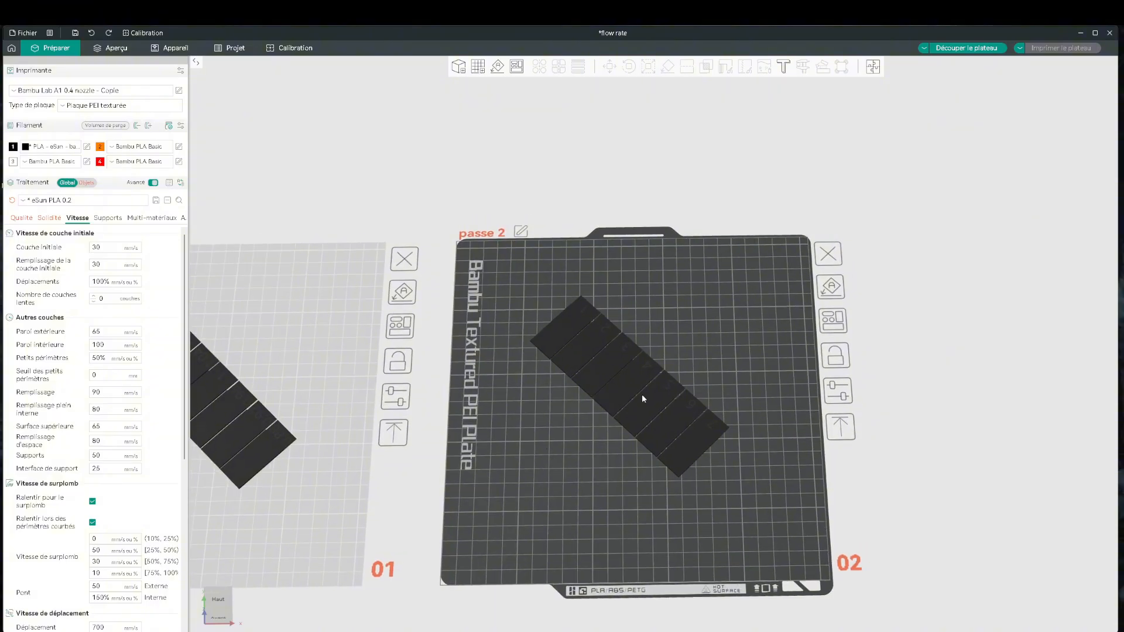
left_click(620, 385)
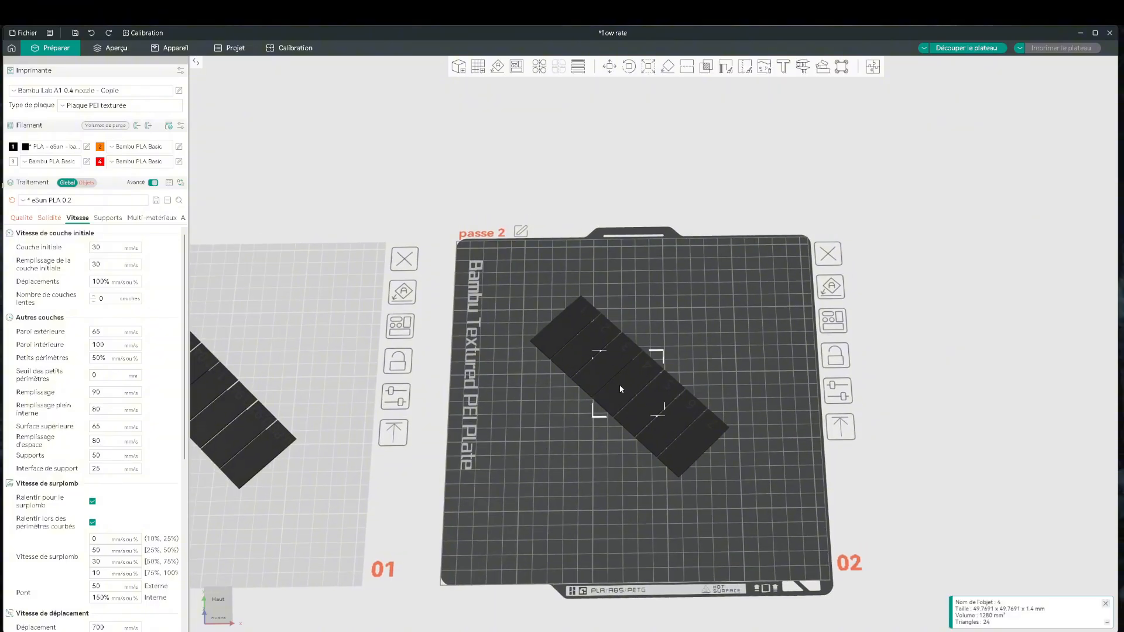
scroll(631, 391, "up", 3)
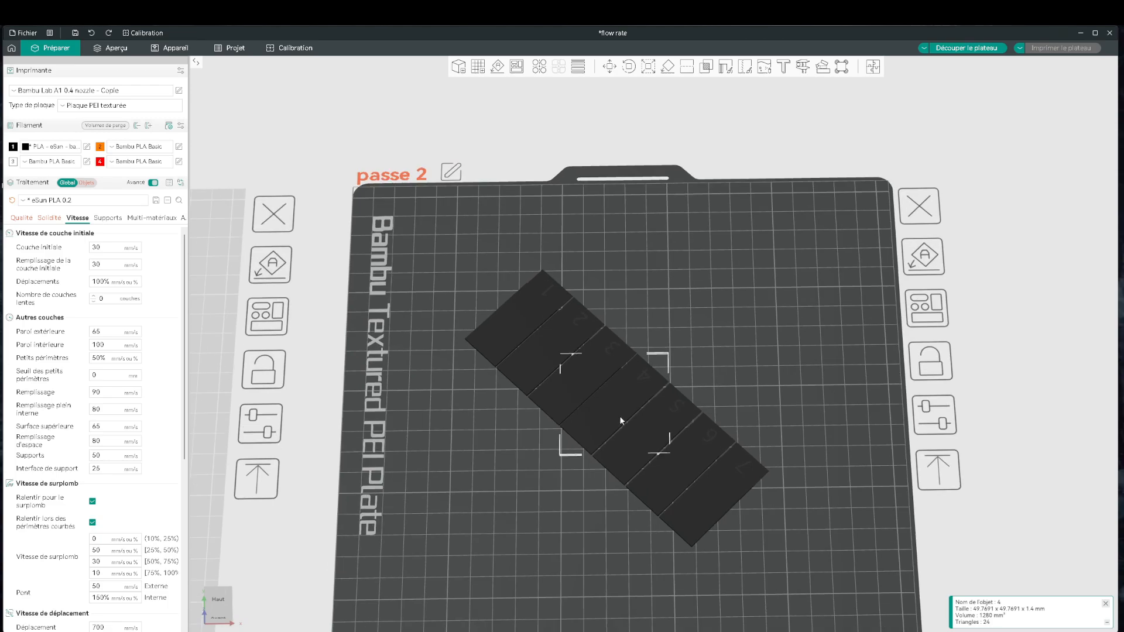
In the per-object quality settings, set the flow ratio of object 4 on the passe 2 plate to 1.
left_click(86, 182)
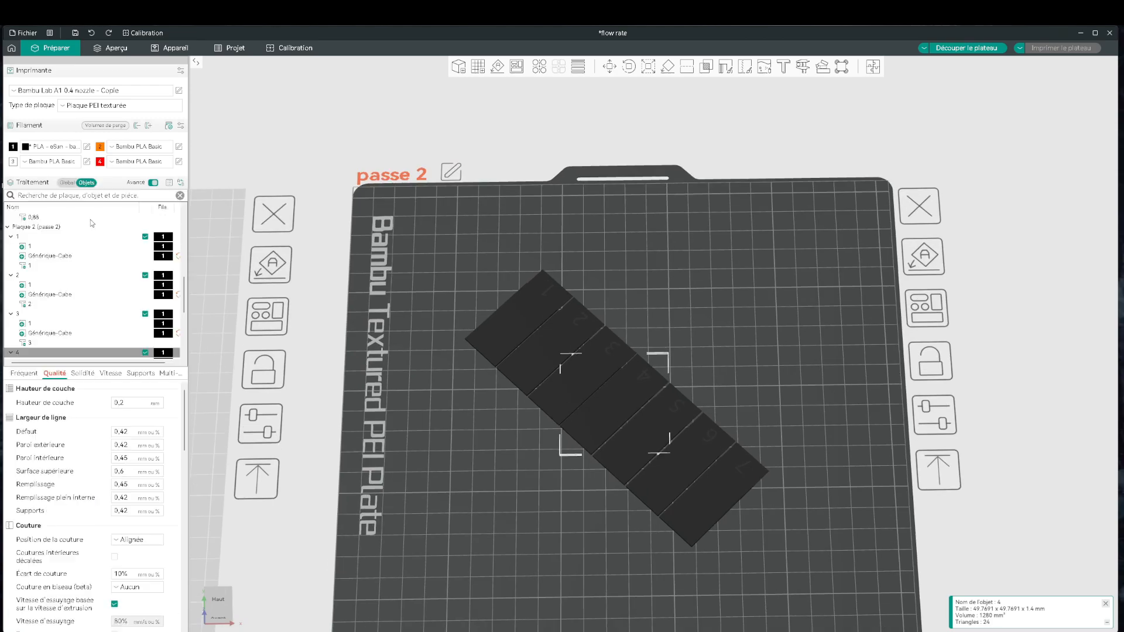
scroll(96, 309, "down", 3)
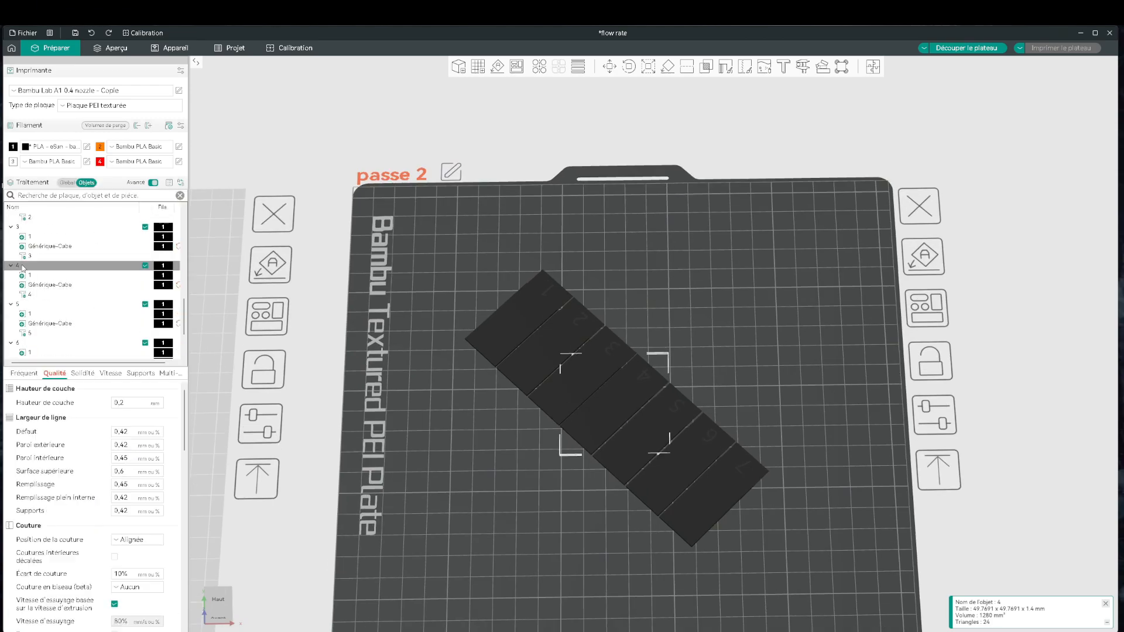
scroll(66, 403, "down", 10)
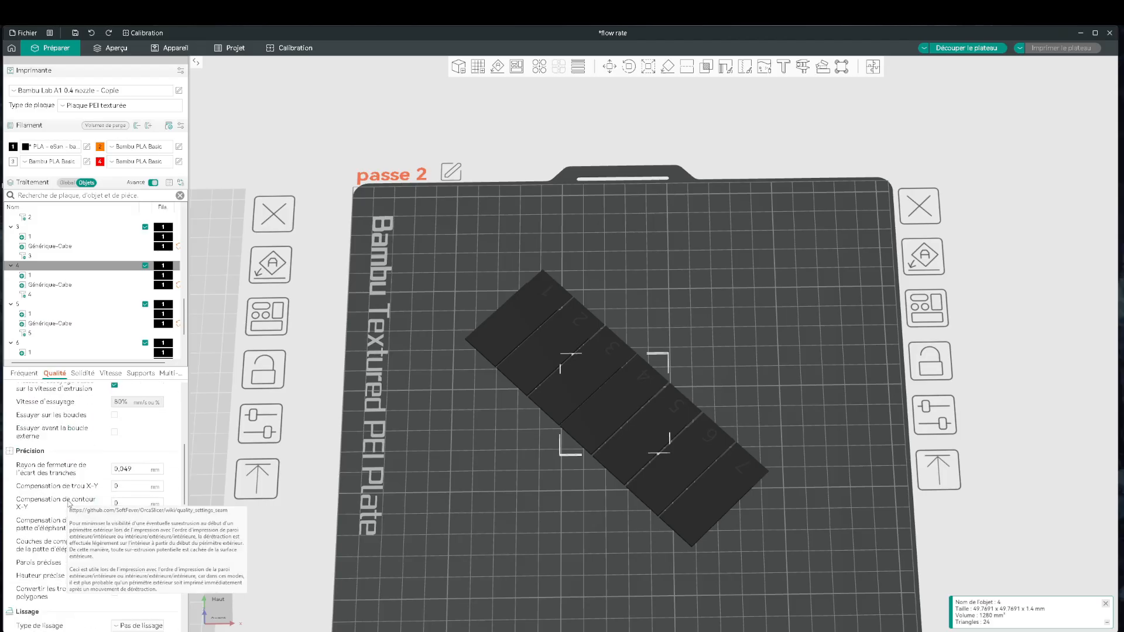
scroll(79, 517, "down", 3)
left_click(125, 537)
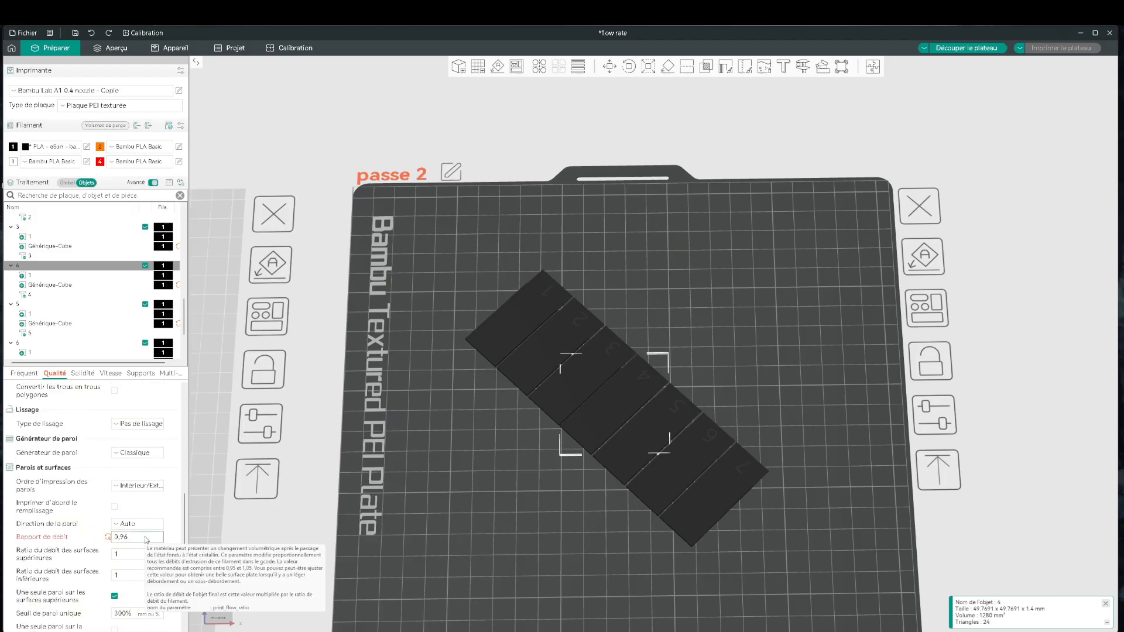
left_click_drag(125, 537, 110, 535)
type("1")
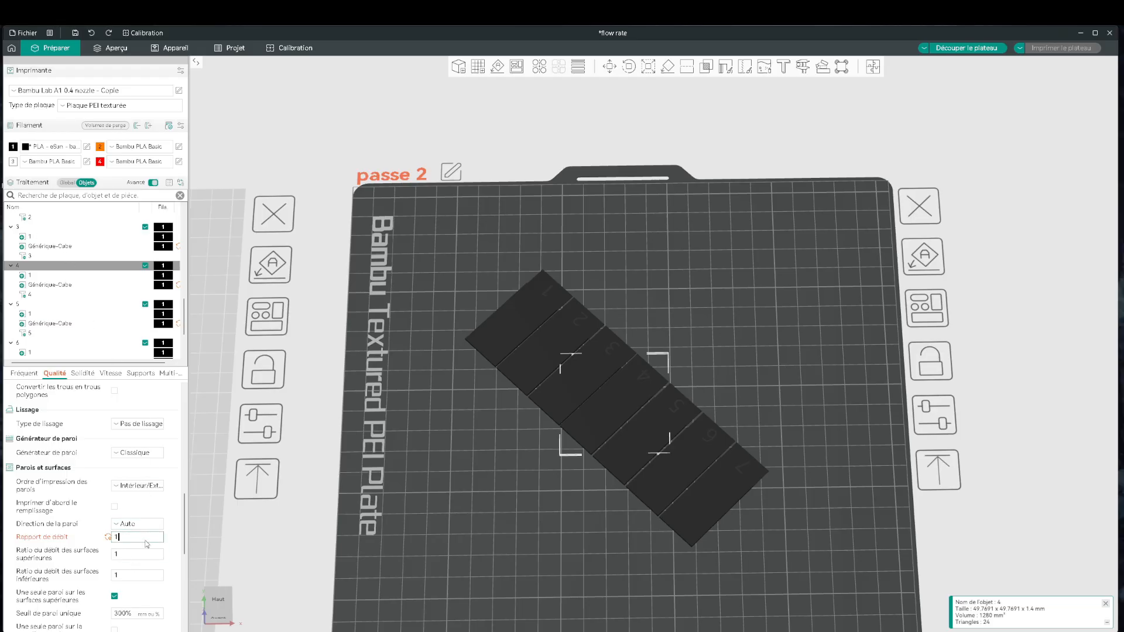
Set the flow ratio of object 3 to 0,99 and that of object 2 to 0,98 on the passe 2 plate.
left_click(39, 228)
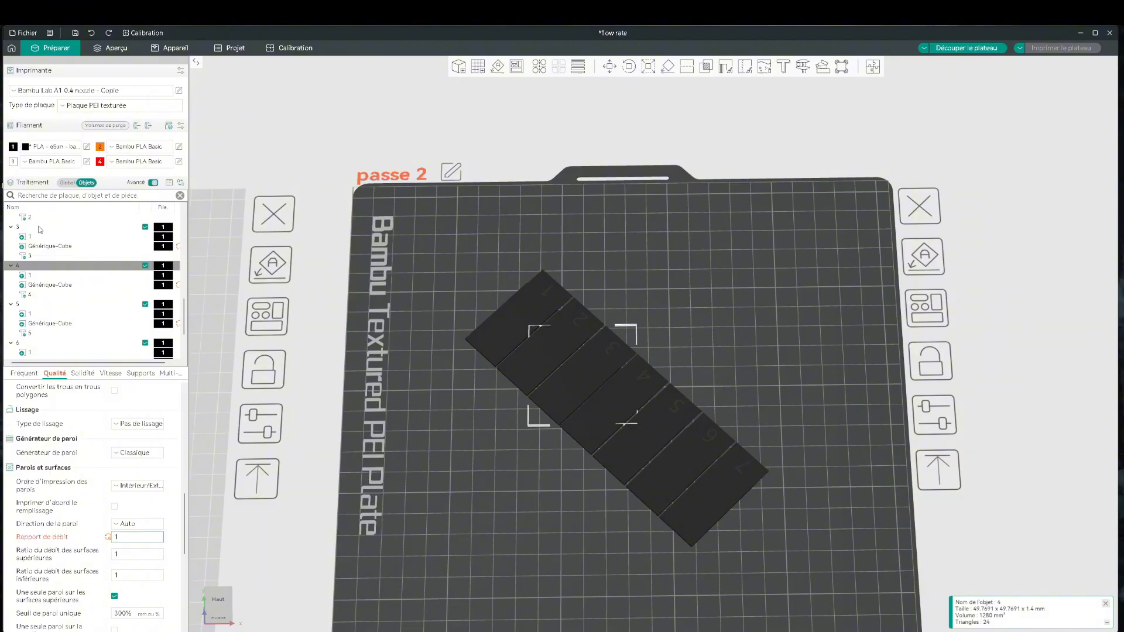
left_click(140, 539)
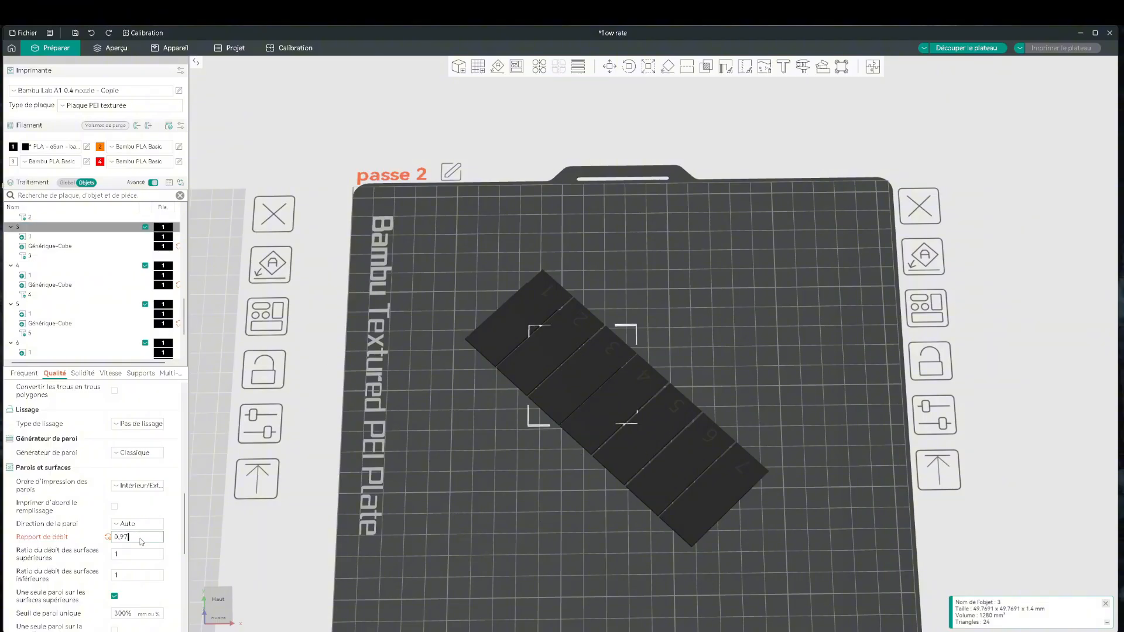
scroll(87, 295, "up", 3)
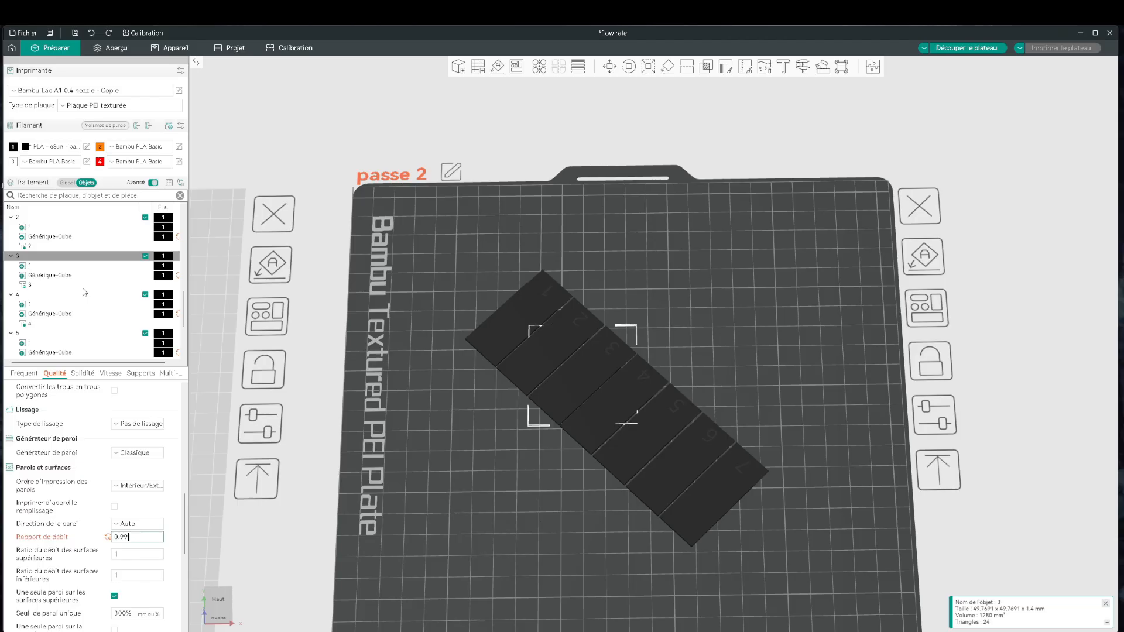
left_click(56, 247)
left_click(135, 538)
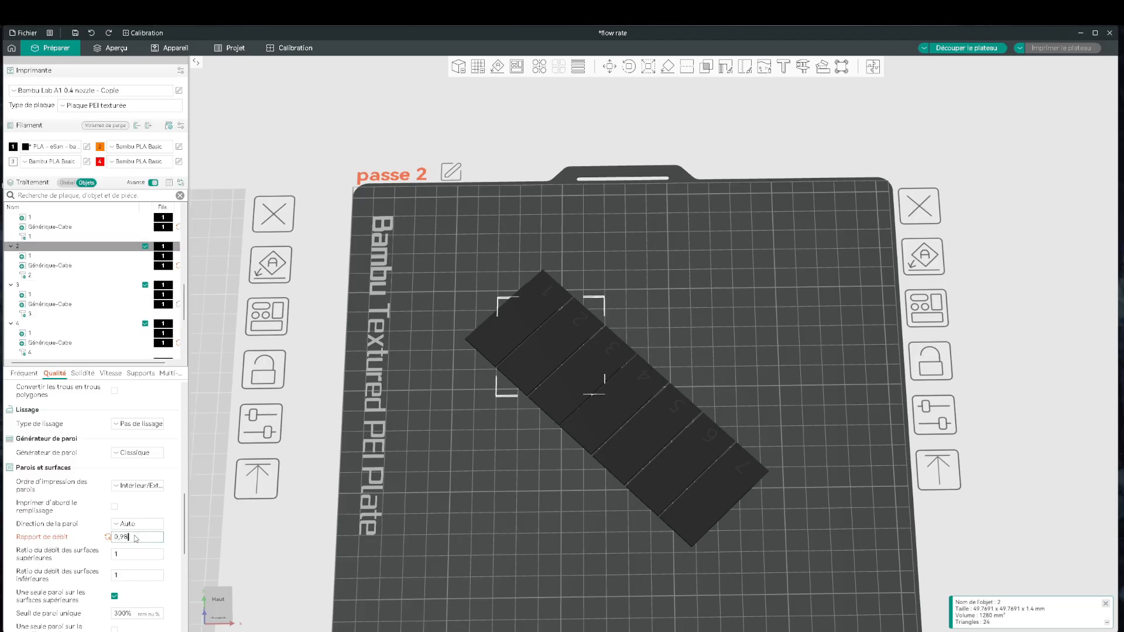
Recheck the flow ratios of objects 3 and 2, and set object 1's flow ratio to 0,97.
scroll(88, 316, "up", 1)
left_click(40, 319)
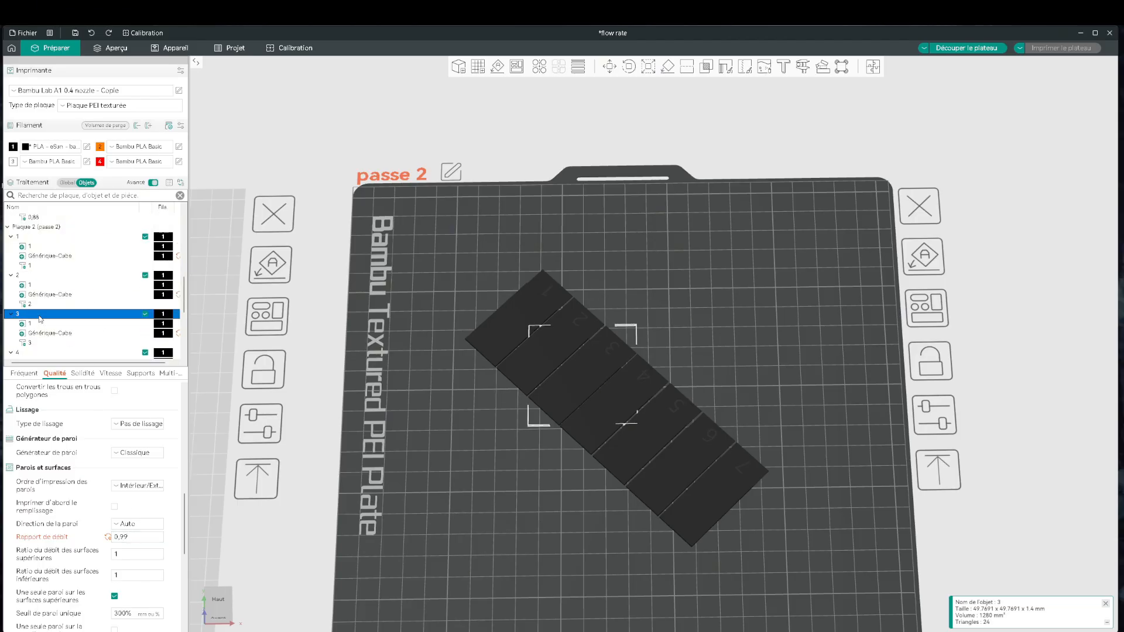
left_click(41, 279)
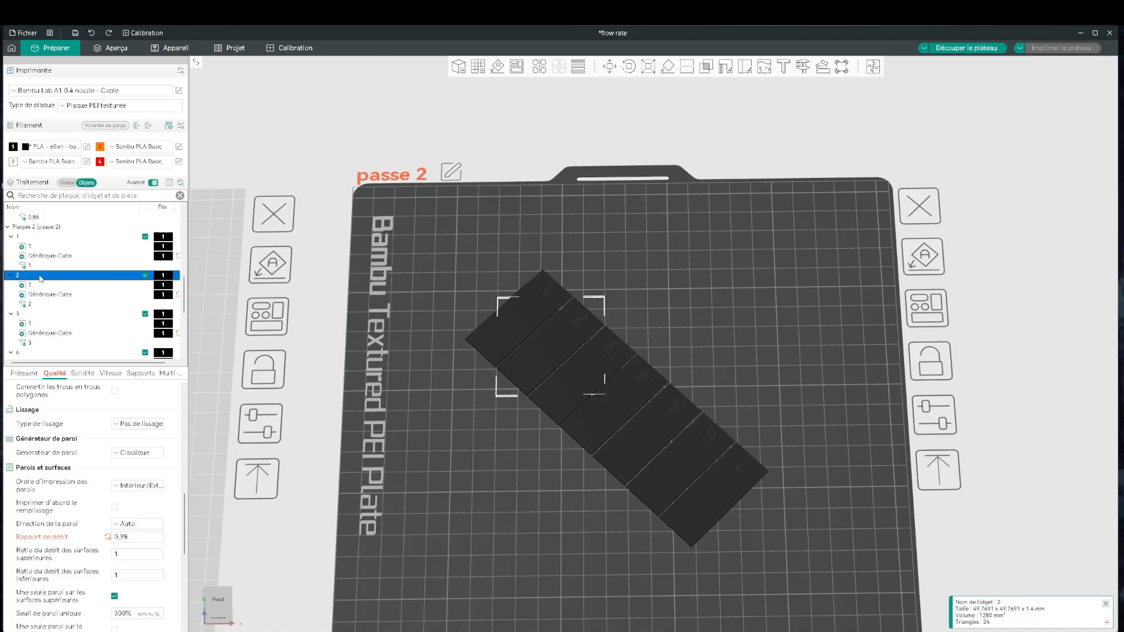
left_click(43, 239)
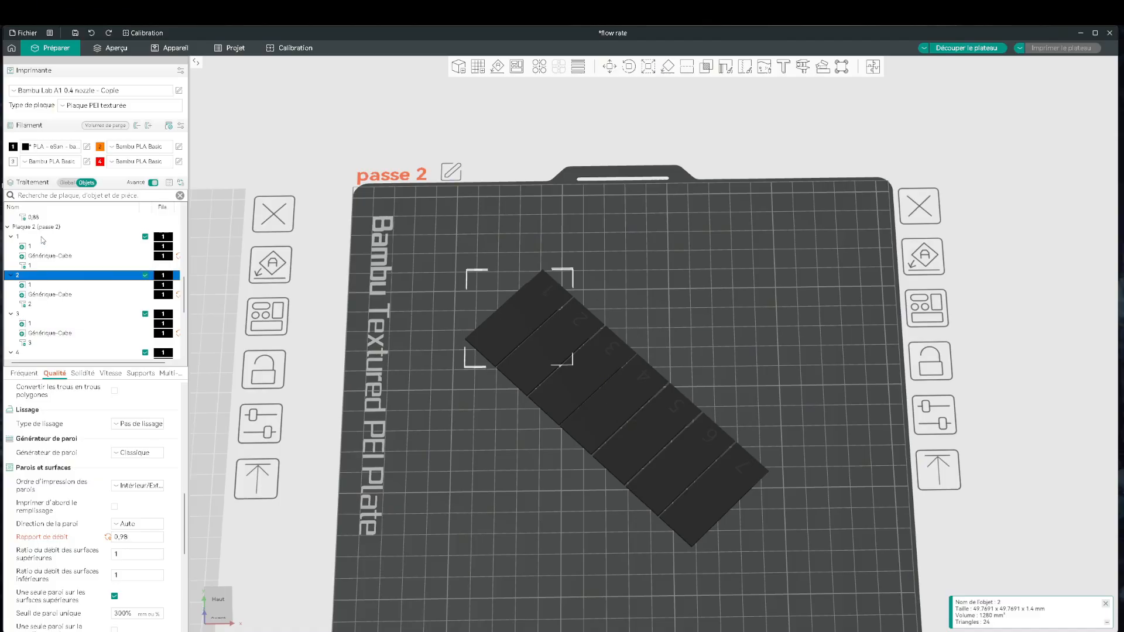
left_click(142, 539)
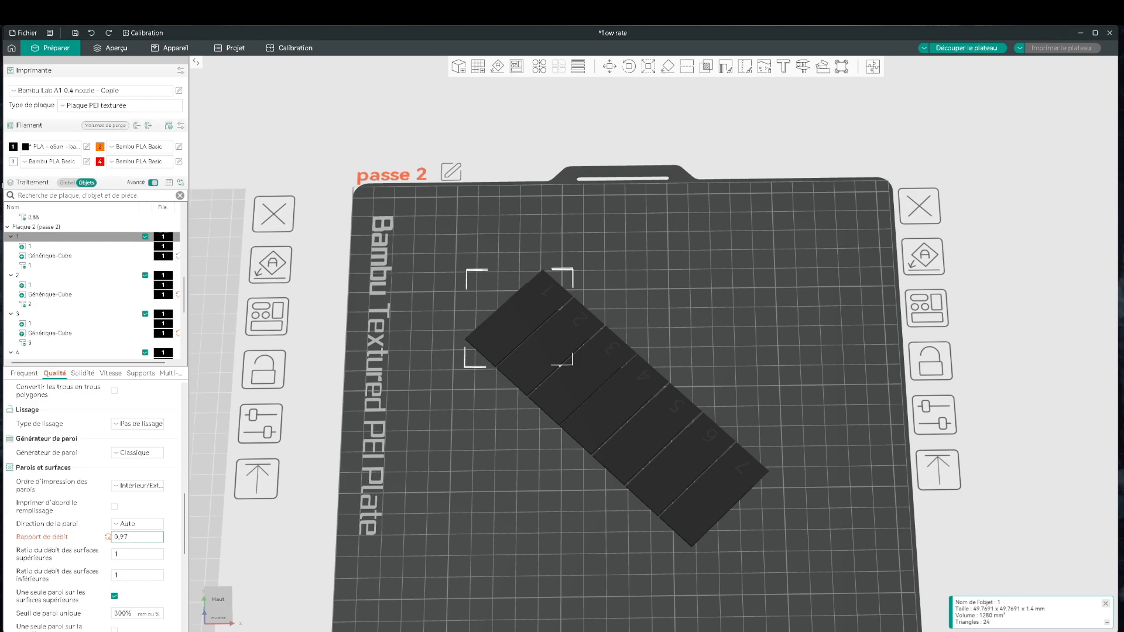
Set the flow ratio of object 5 on the passe 2 plate to 1,01.
scroll(88, 305, "down", 3)
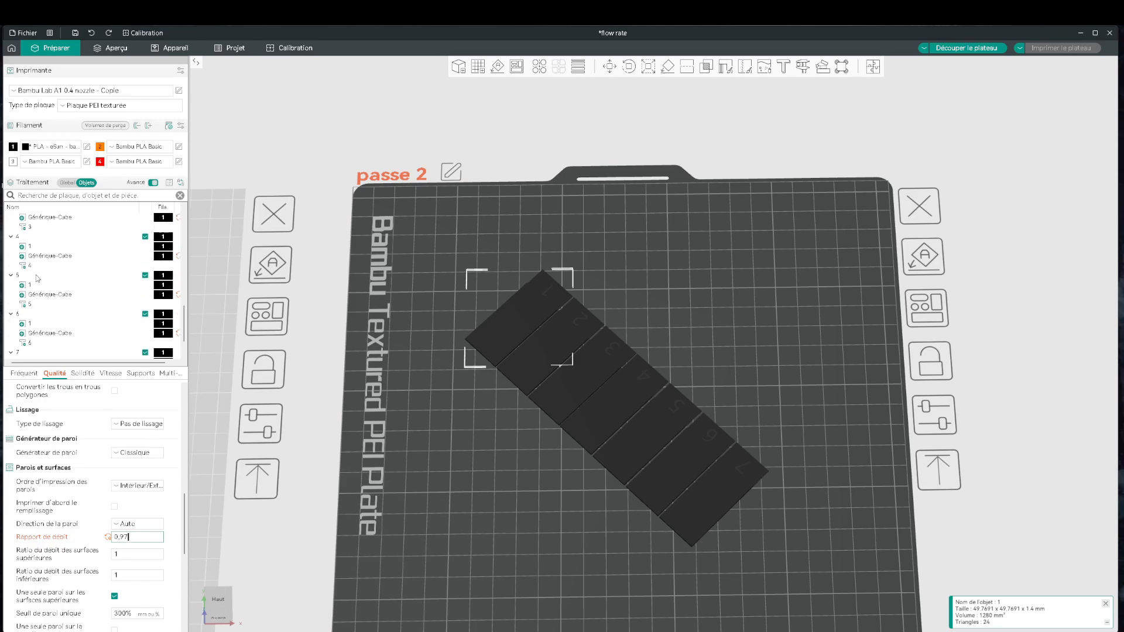
left_click(37, 278)
left_click(115, 538)
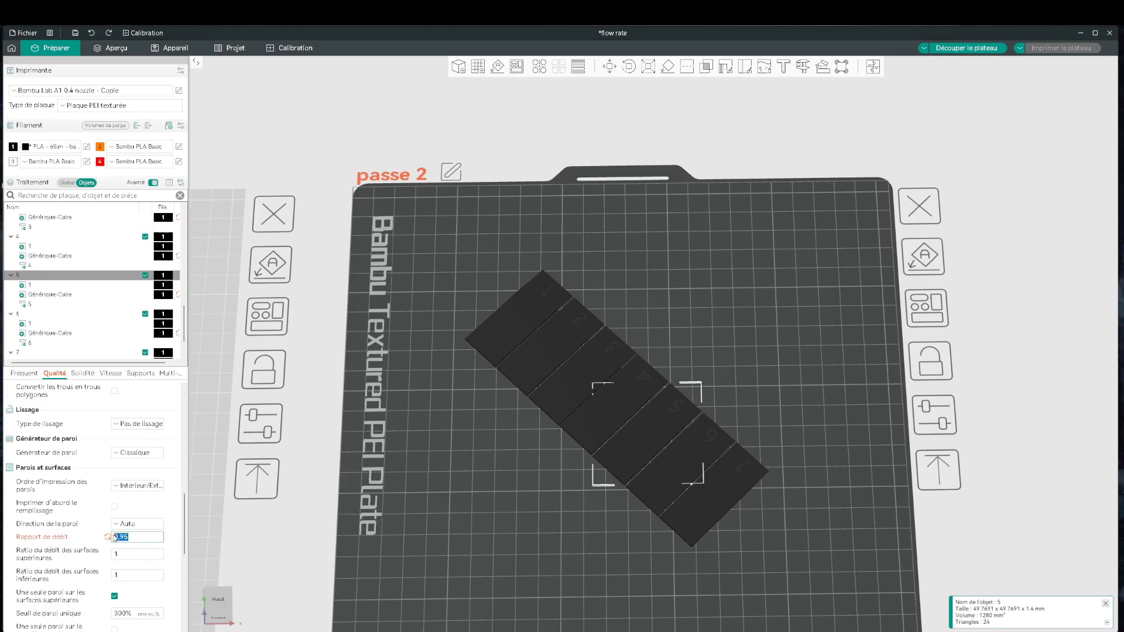
type("1,01")
Enter new flow ratios for object 6 and object 7 on the passe 2 plate, and clear the object selection.
left_click(42, 316)
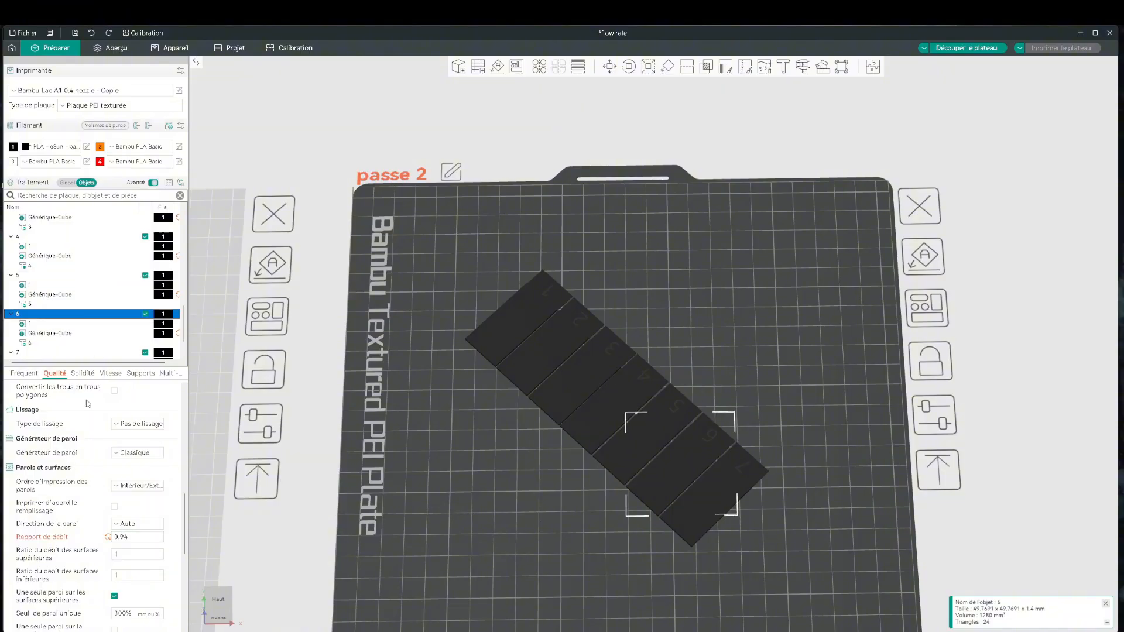
left_click(120, 537)
type("1")
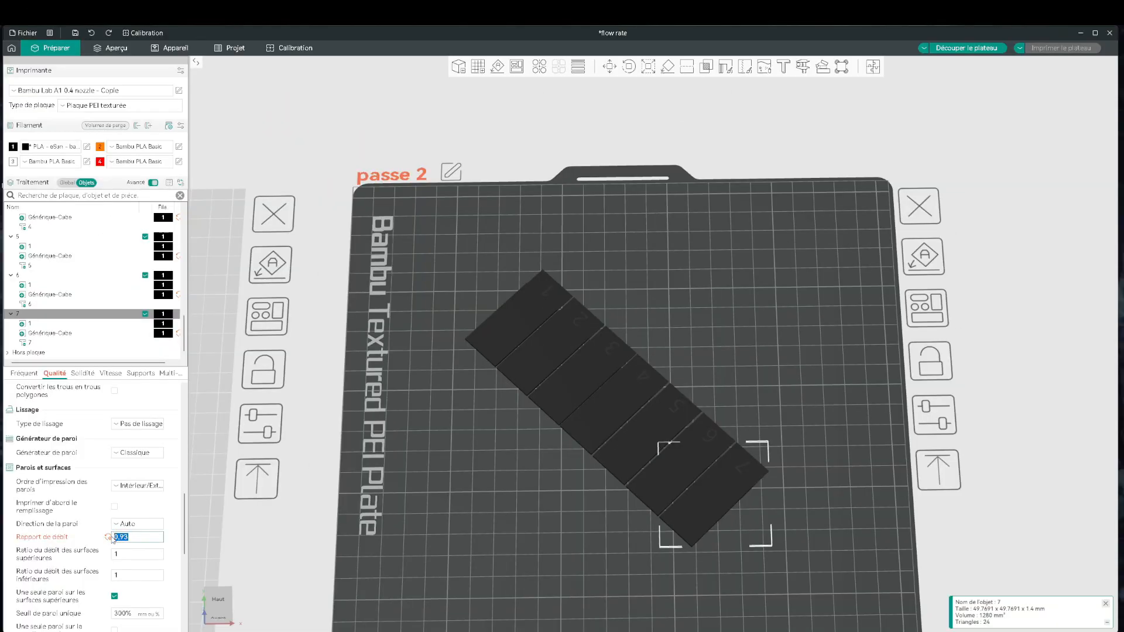
type("1,")
left_click(570, 587)
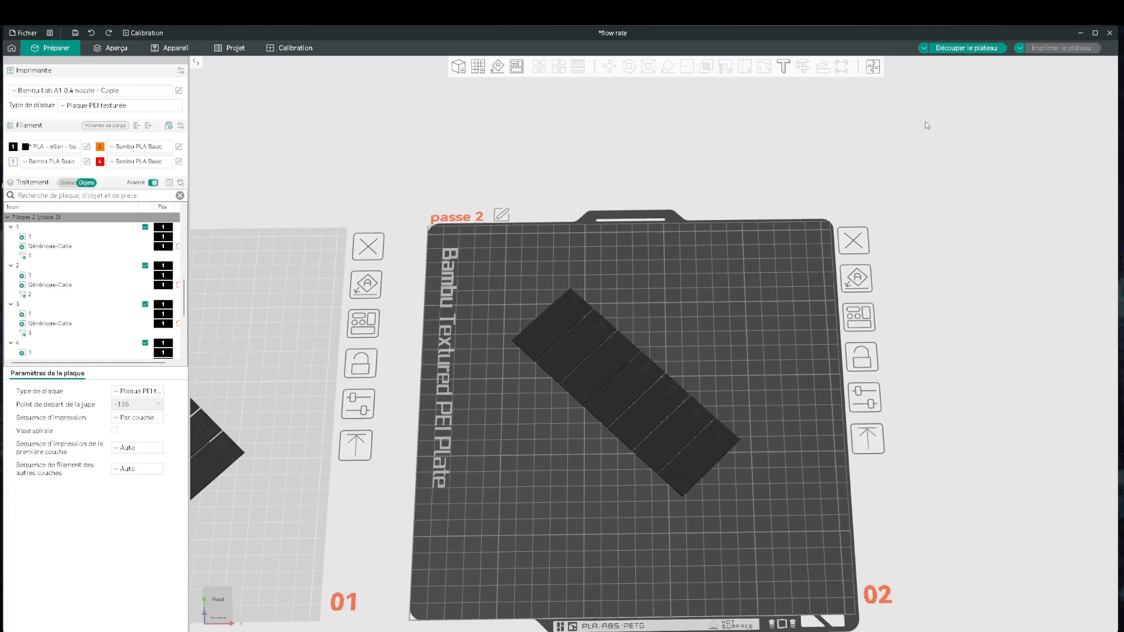
Slice the passe 2 plate and send the print job to the Bambulab a1 1 printer.
left_click(953, 49)
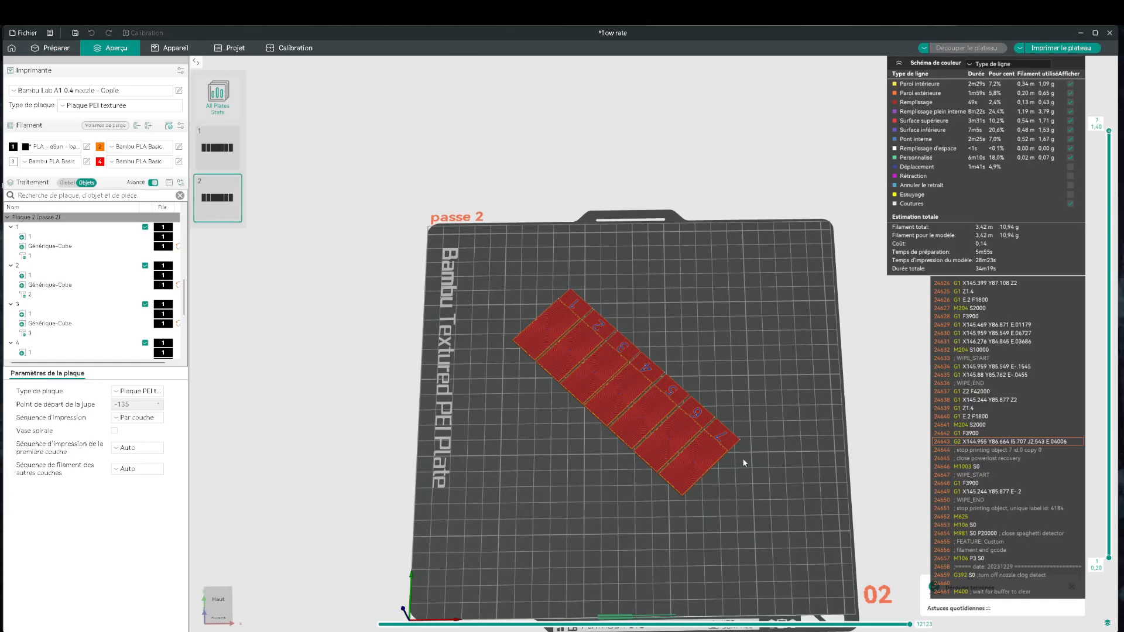
scroll(676, 519, "up", 5)
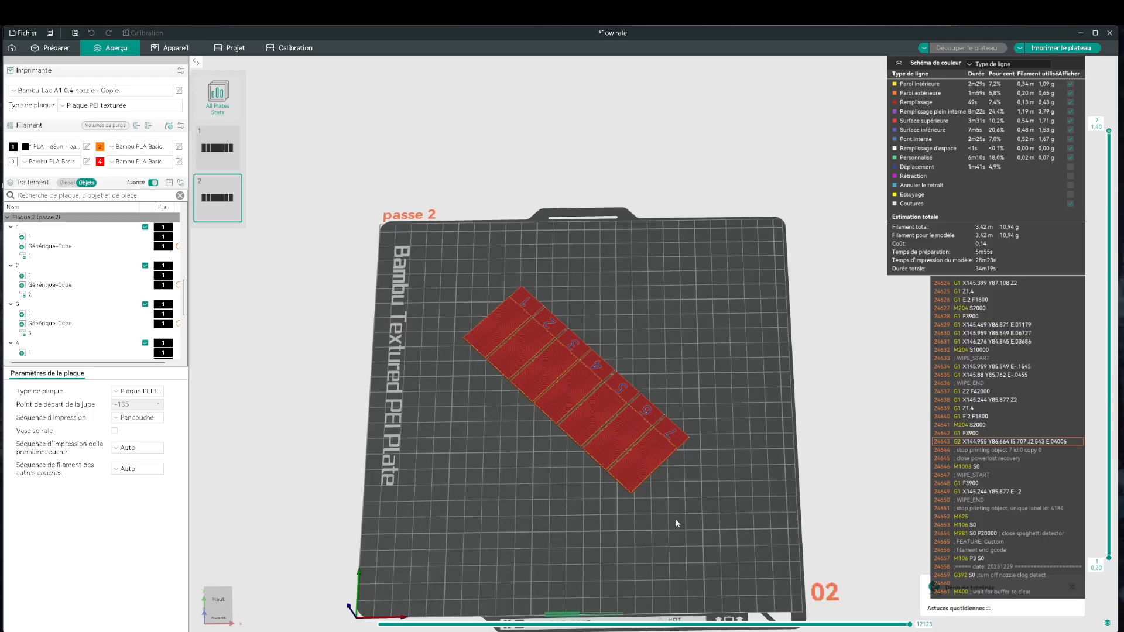
scroll(675, 519, "up", 3)
right_click_drag(693, 453, 729, 321)
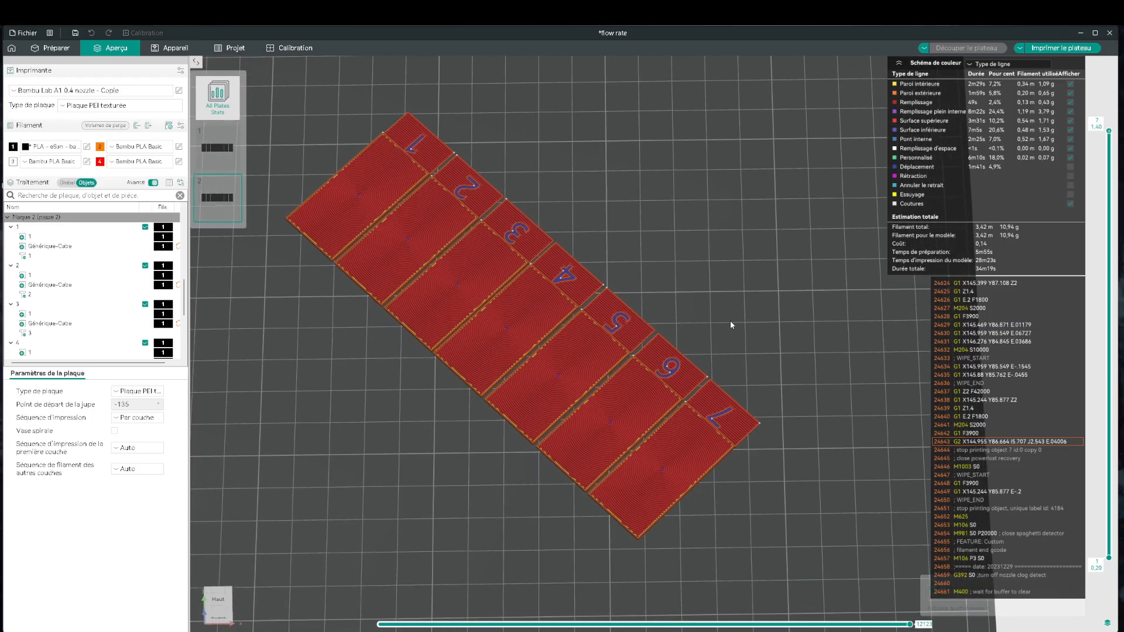
left_click_drag(729, 321, 761, 364)
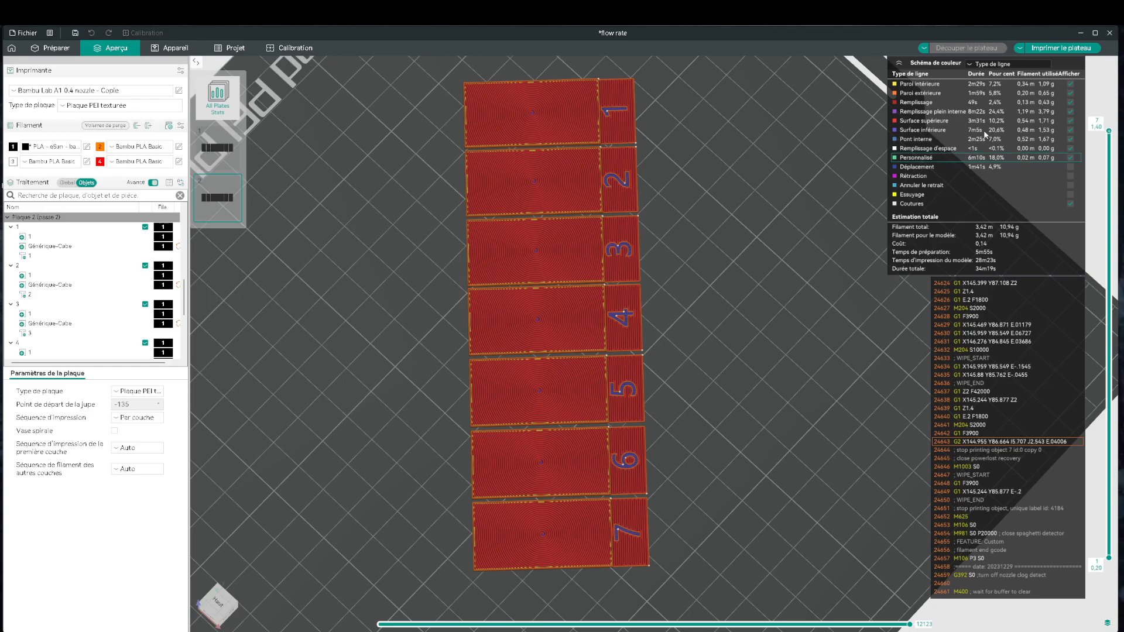
left_click(1050, 49)
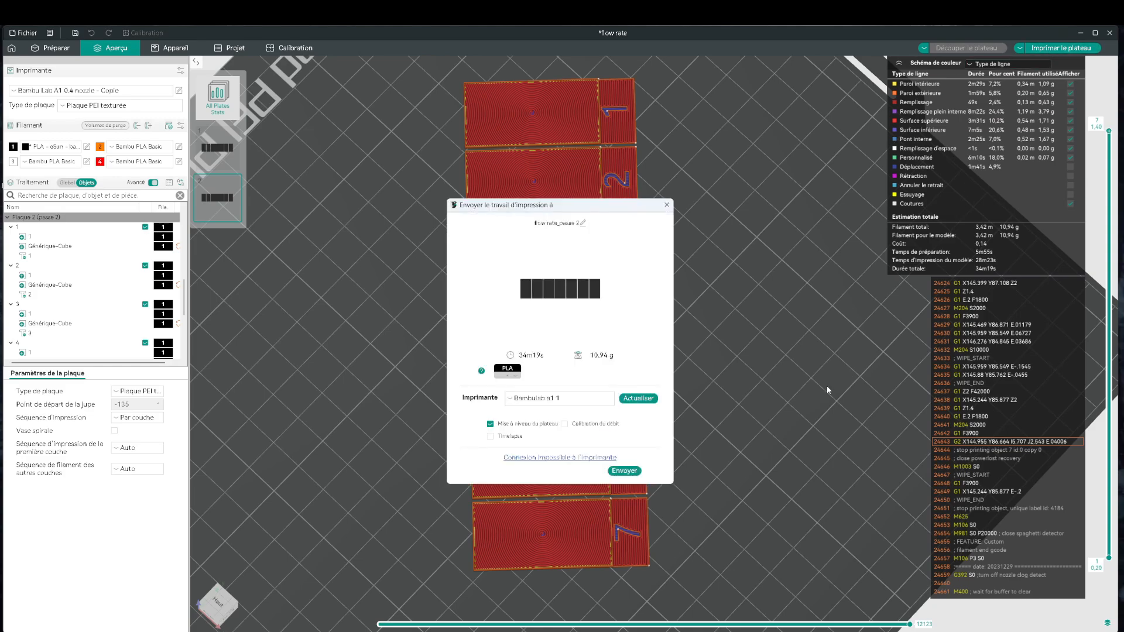
left_click(624, 470)
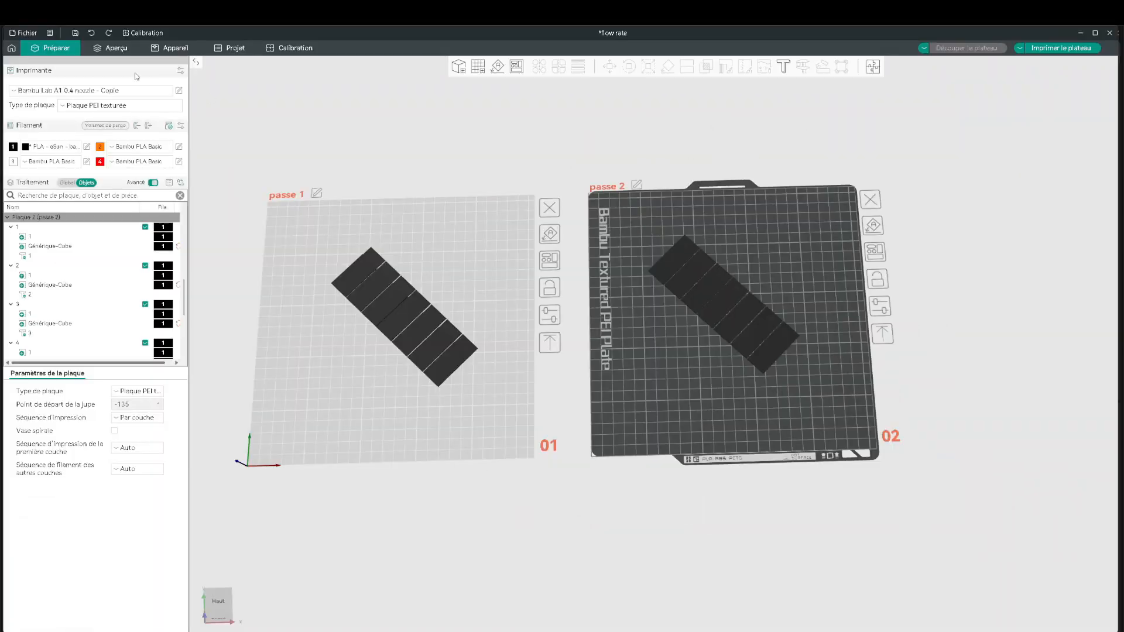
Create a new project without saving the current one, and discard the modified preset values.
left_click(12, 49)
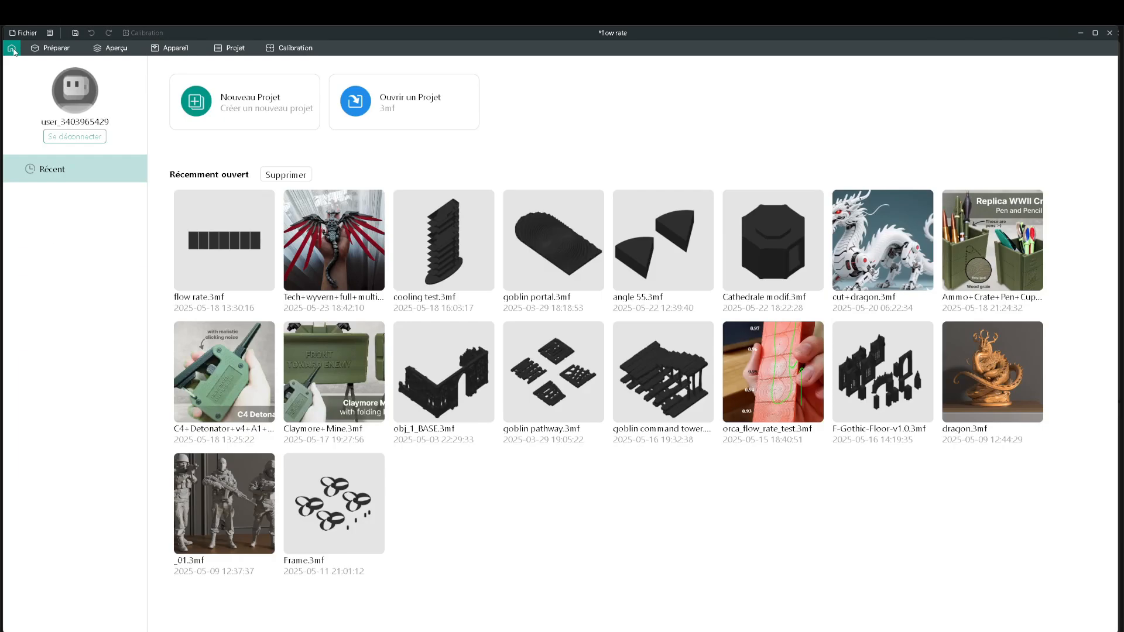
left_click(241, 109)
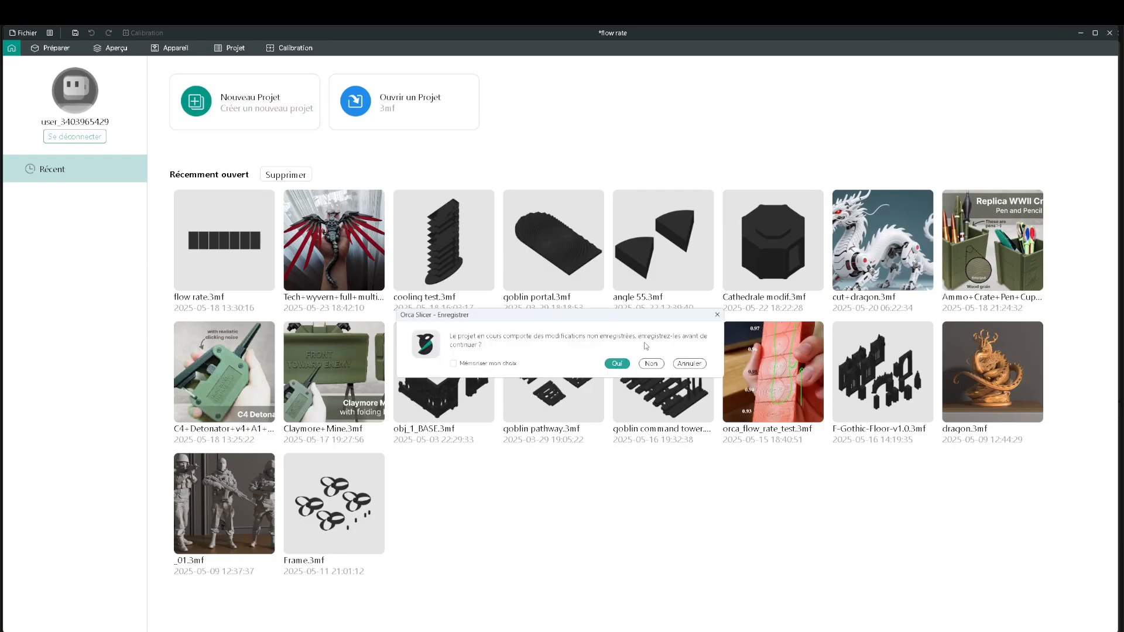
left_click(660, 366)
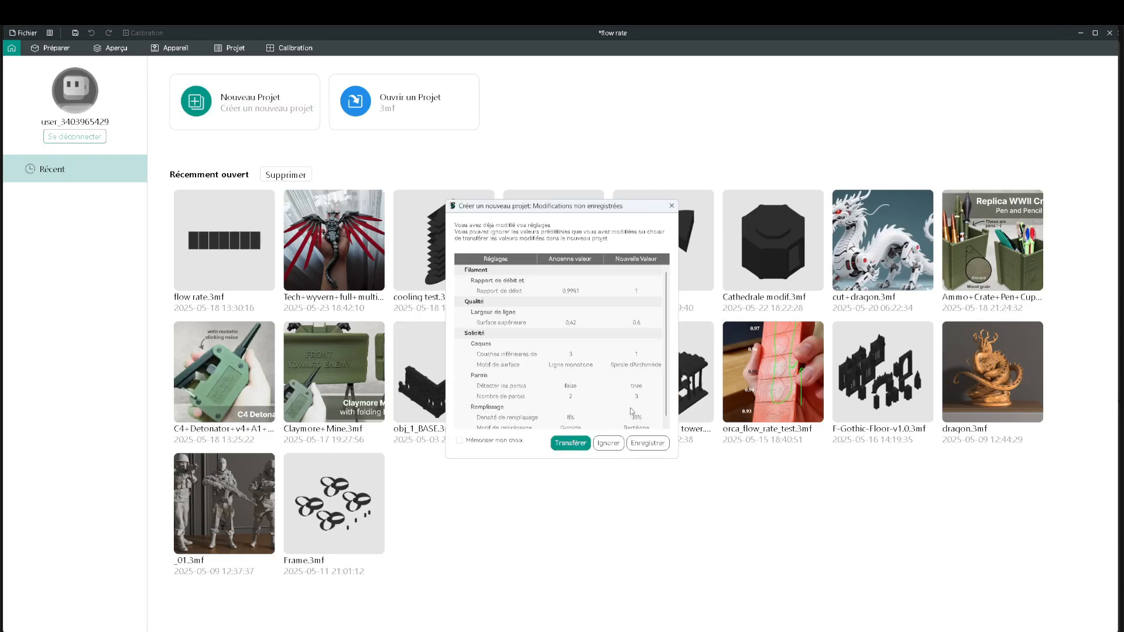
left_click(609, 443)
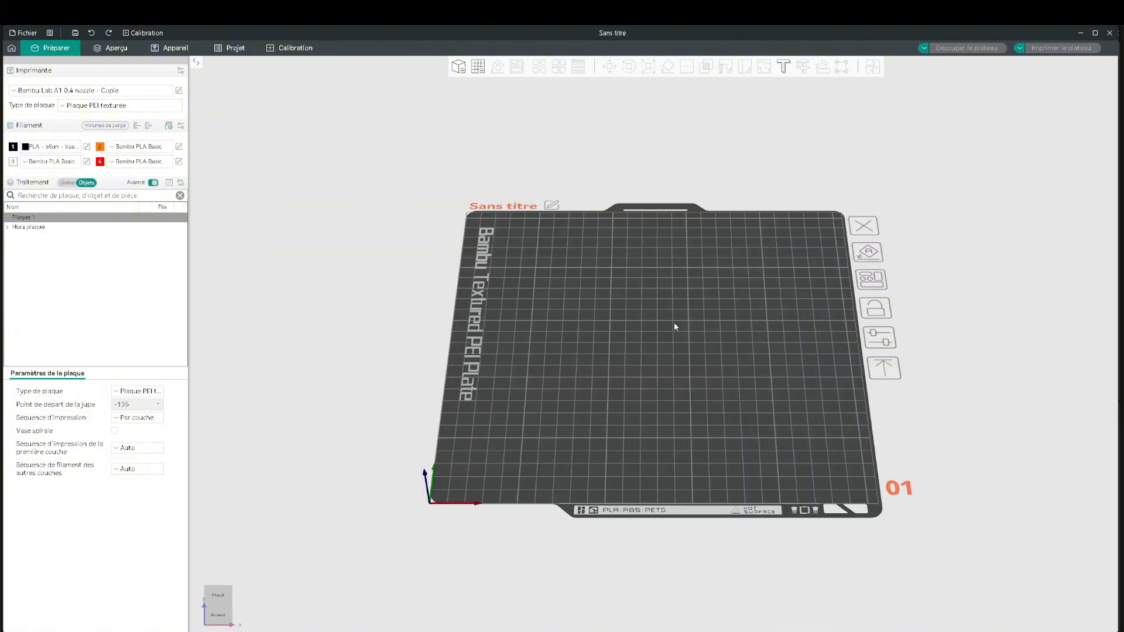
In the material settings of the black eSun PLA filament, set the flow ratio to 1,03.
left_click(88, 147)
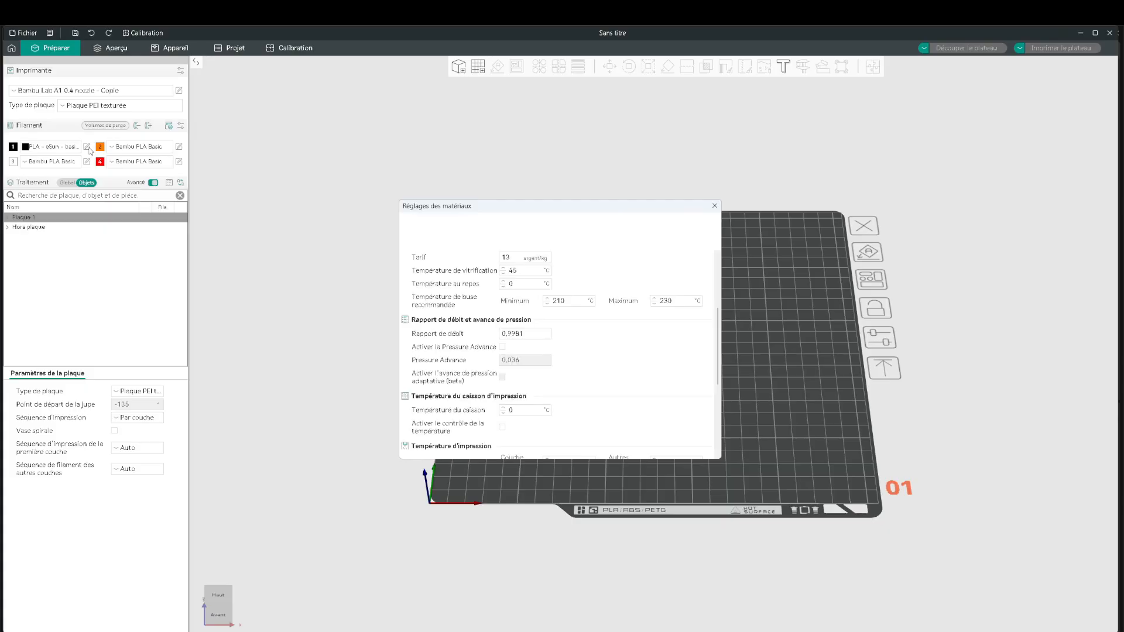
left_click_drag(528, 333, 483, 330)
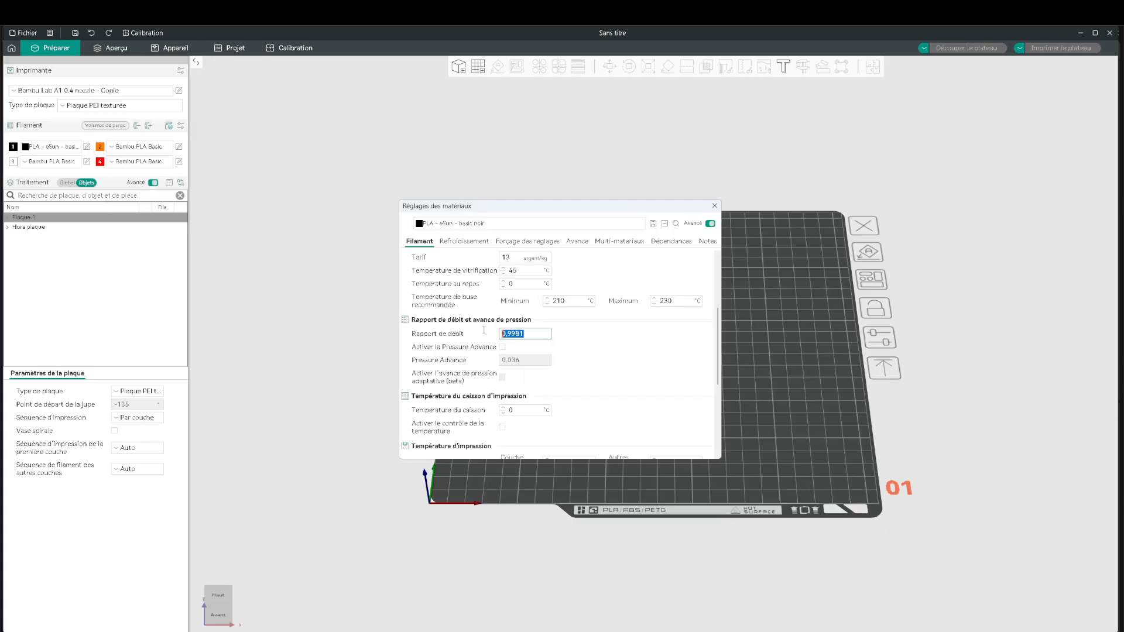
type("1.03")
key("Return")
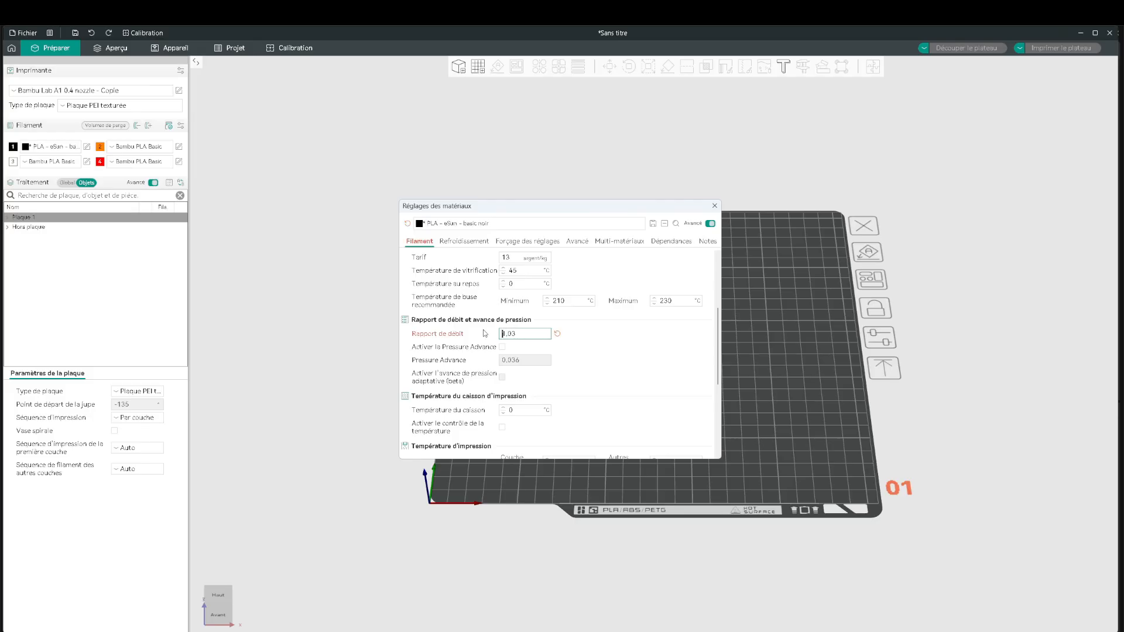
left_click(620, 341)
Save the modified filament preset as PLA - eSun - basic noir and close the material settings.
left_click(658, 225)
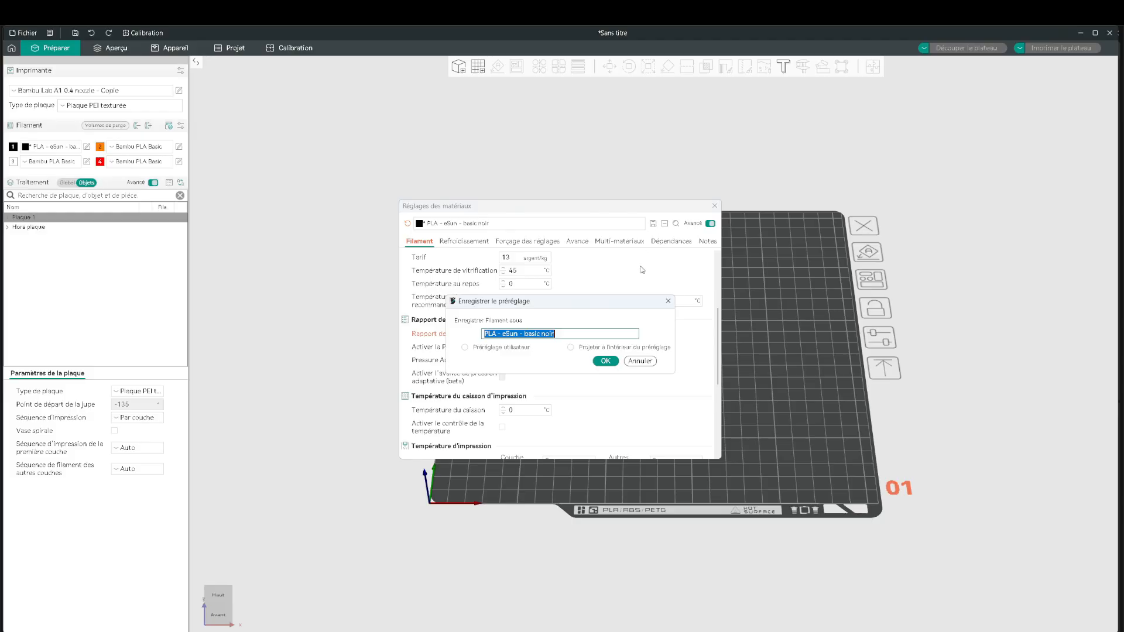
left_click(606, 358)
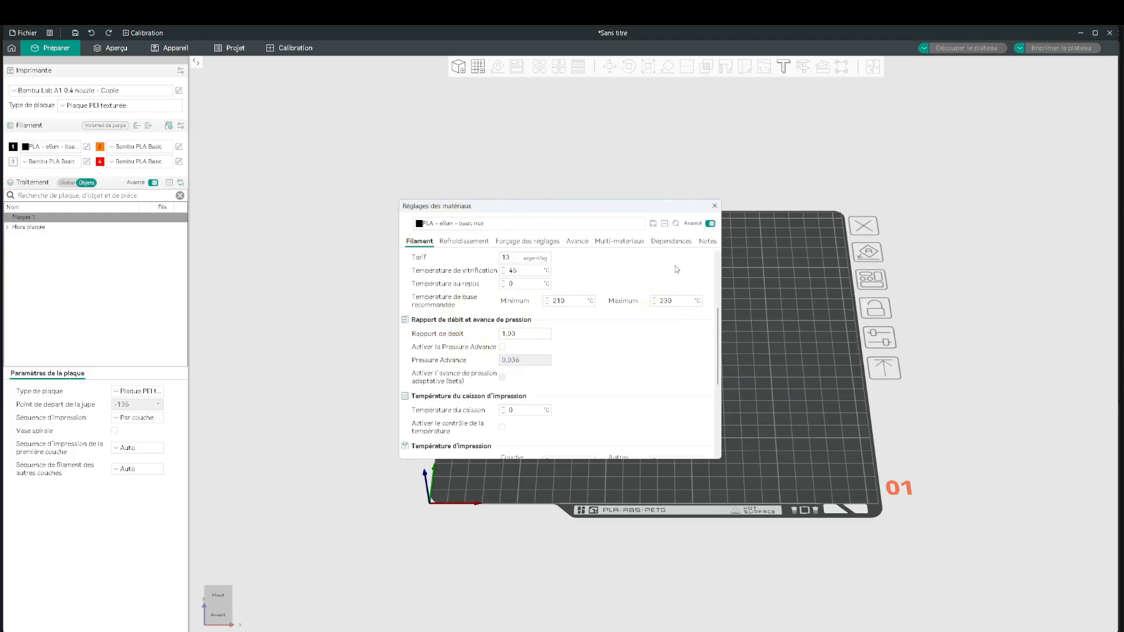
left_click(715, 206)
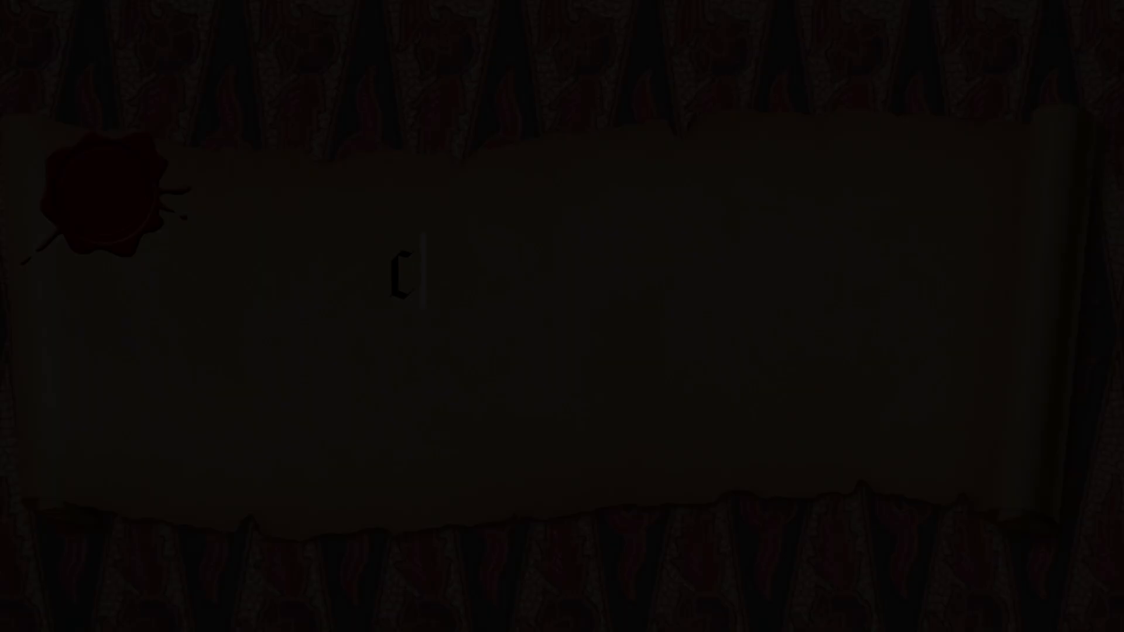